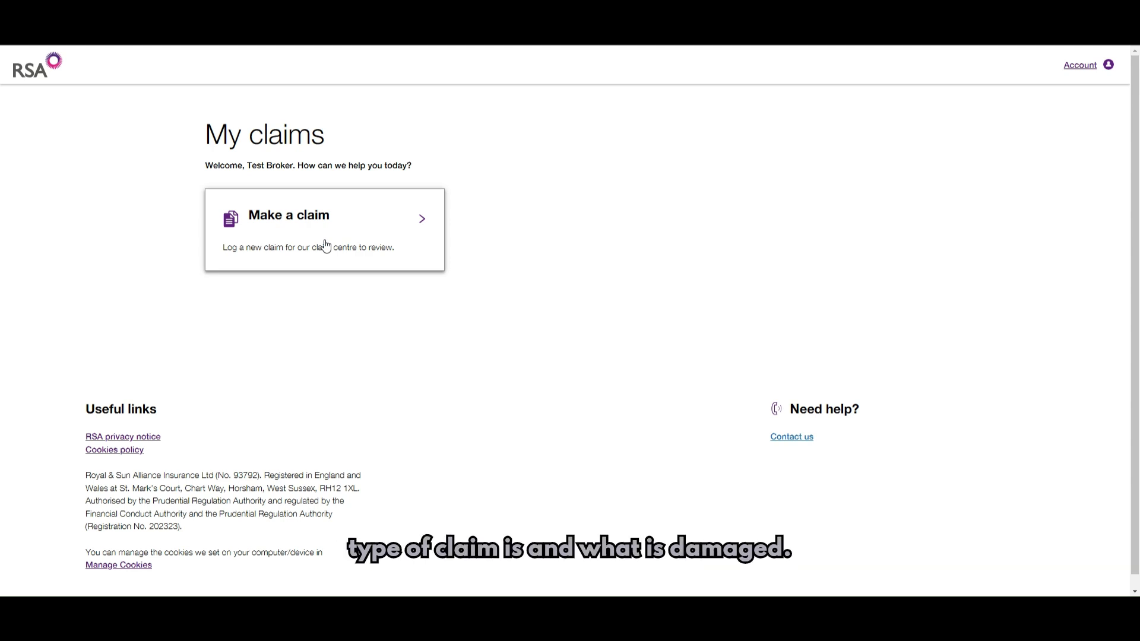
- Start a new claim and set the incident date to 30 April 2024
click(326, 245)
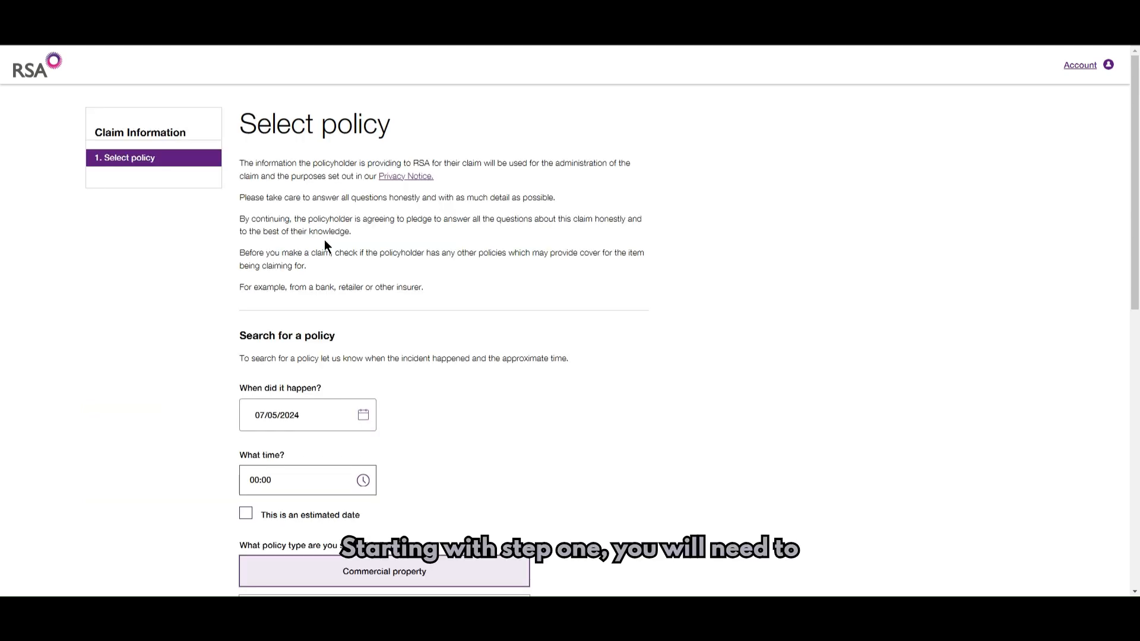
scroll(326, 241, down, 1)
scroll(586, 243, down, 1)
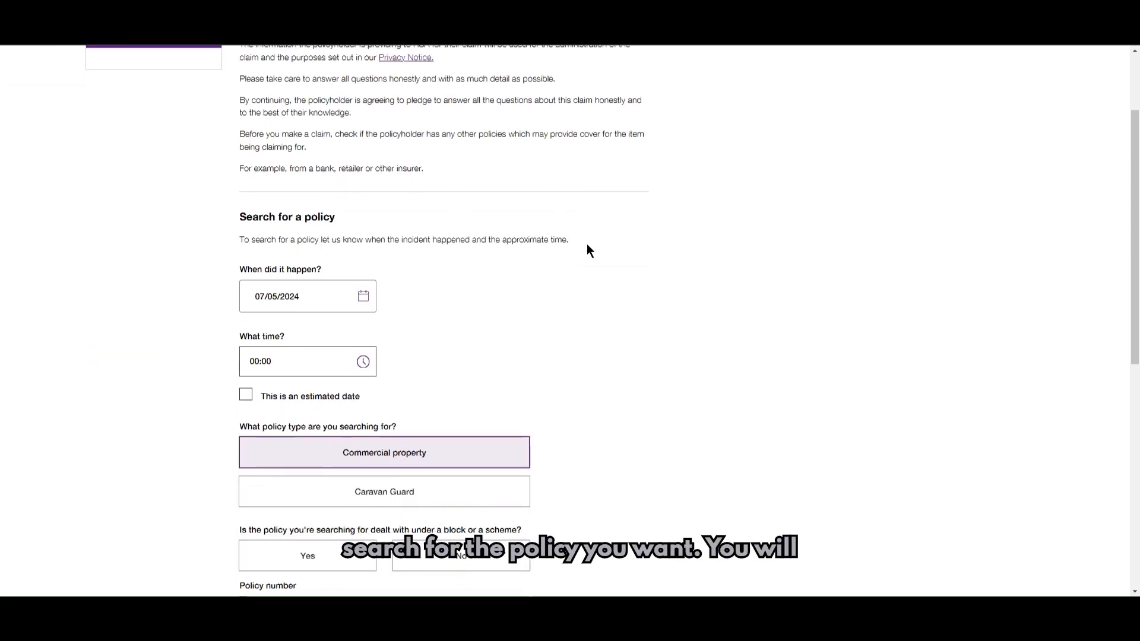
scroll(558, 271, down, 1)
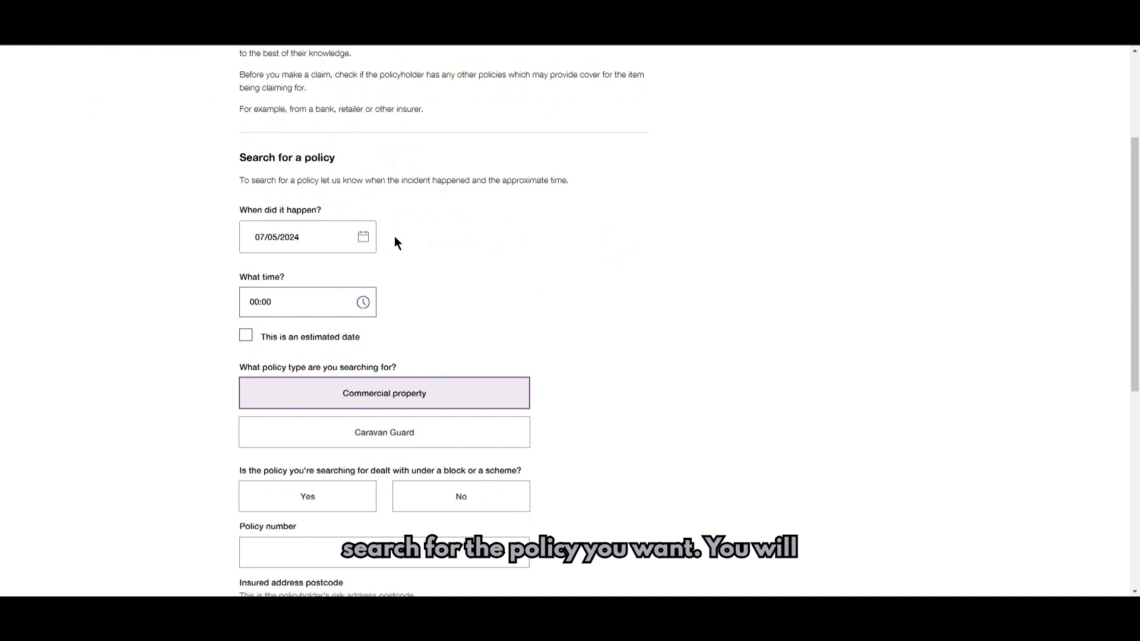
click(363, 236)
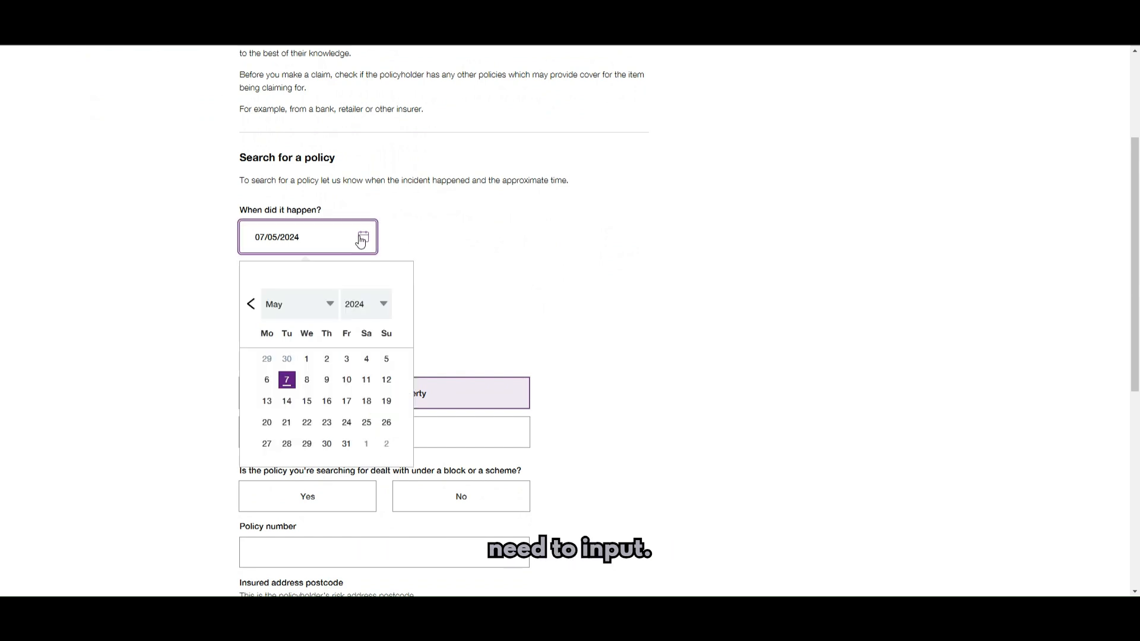
click(250, 304)
click(290, 444)
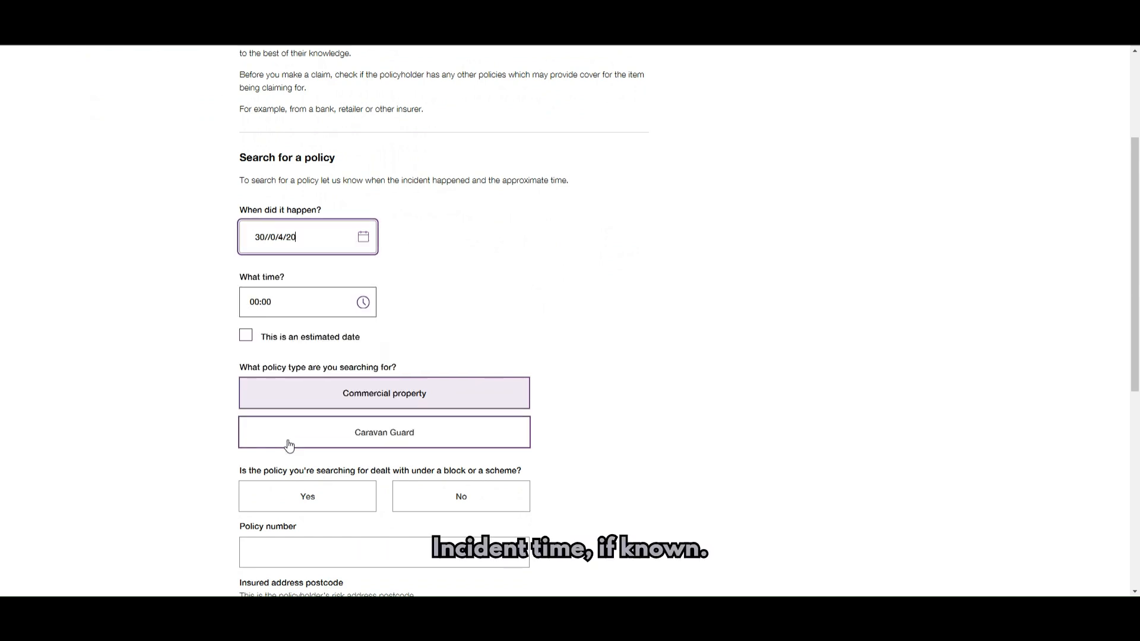
- Set the incident time to 06:00 and answer No to the block or scheme question
click(361, 301)
scroll(316, 394, down, 3)
scroll(316, 395, down, 2)
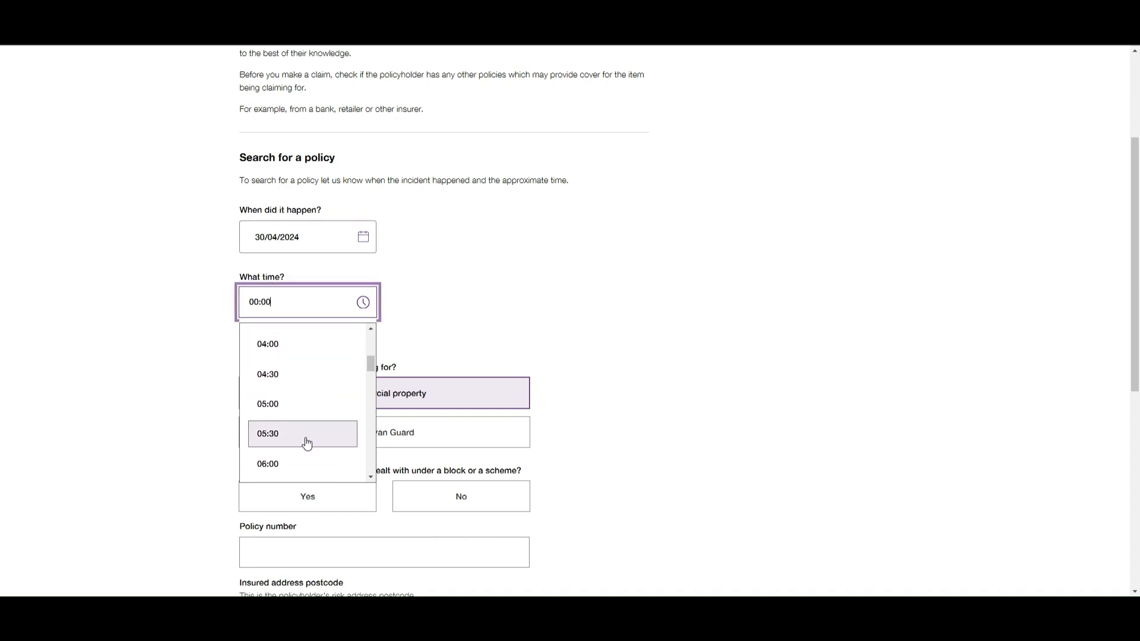
click(305, 454)
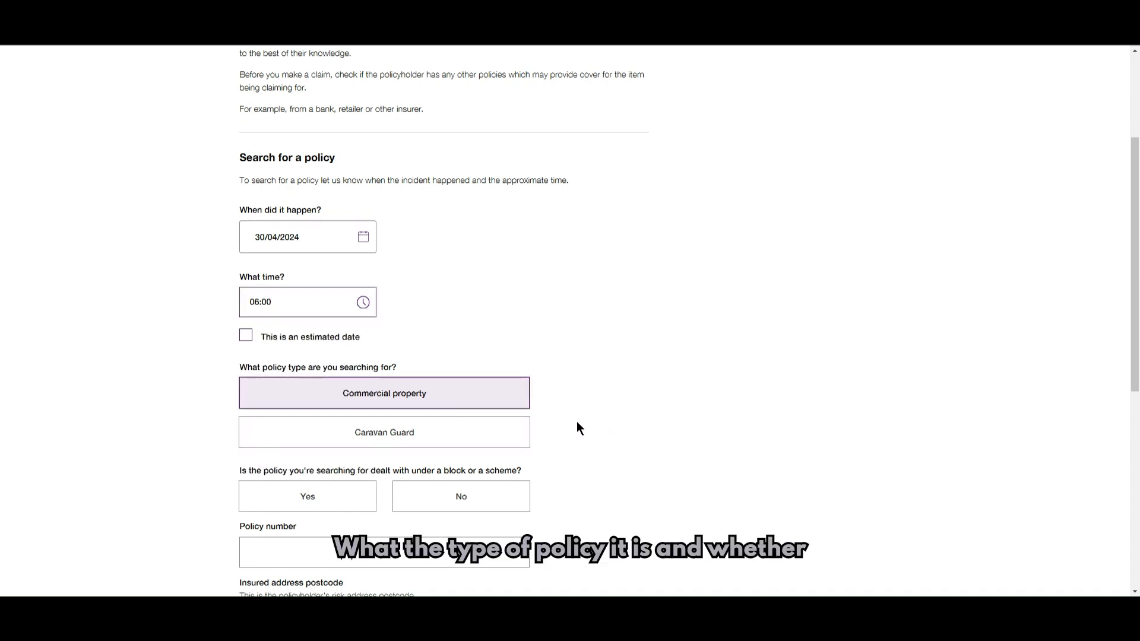
scroll(597, 399, down, 2)
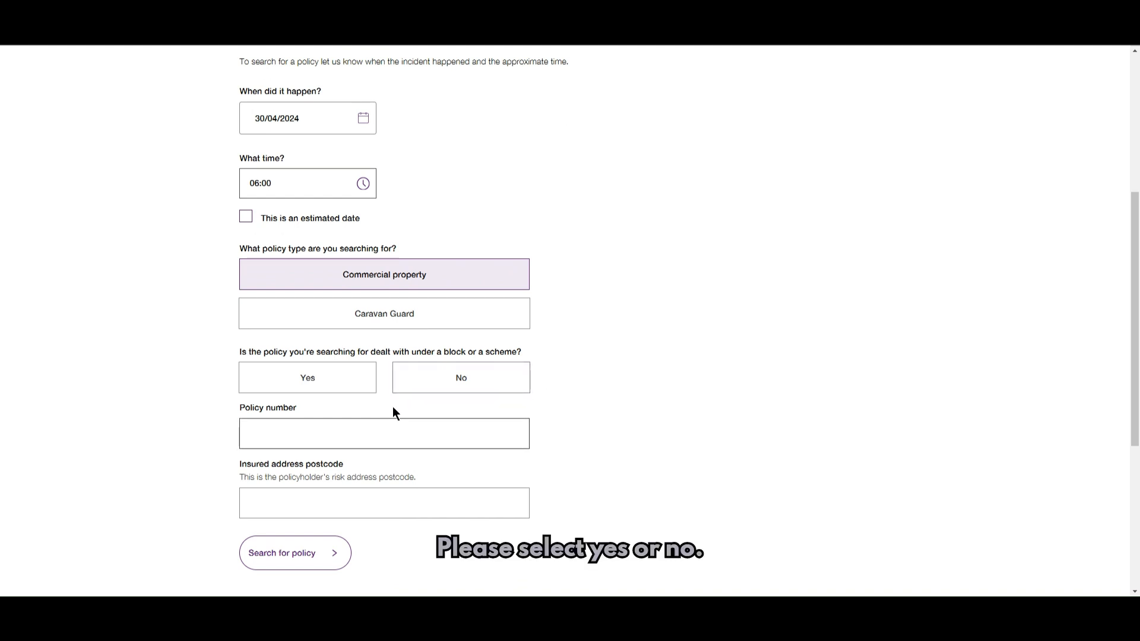
click(461, 379)
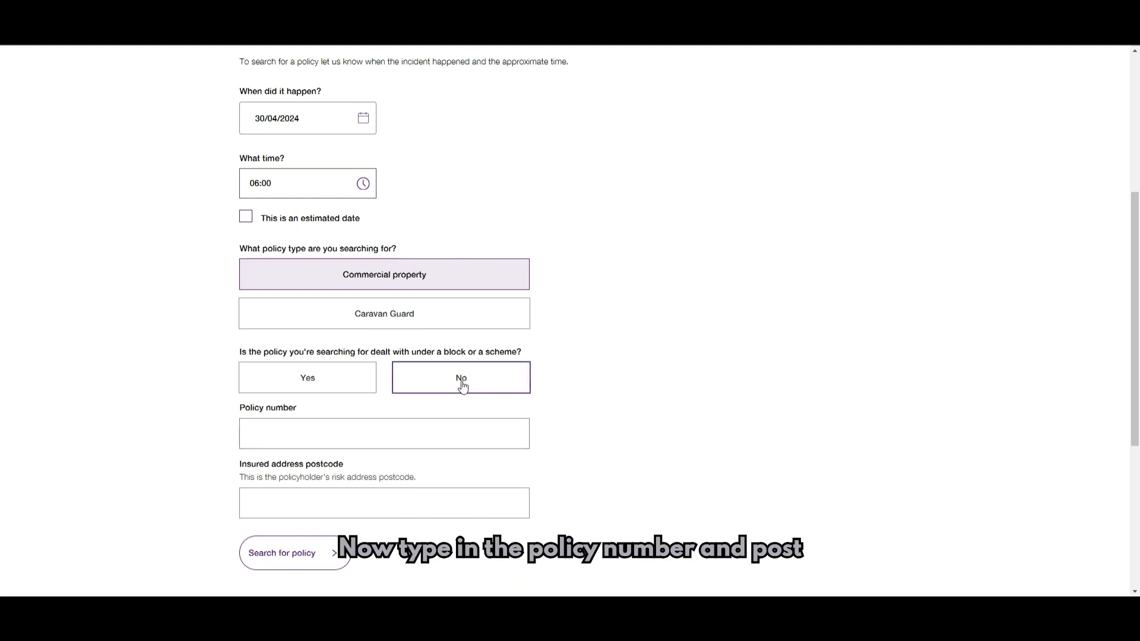
- Enter the policy number and insured address postcode, then search for the policy
scroll(1088, 181, down, 2)
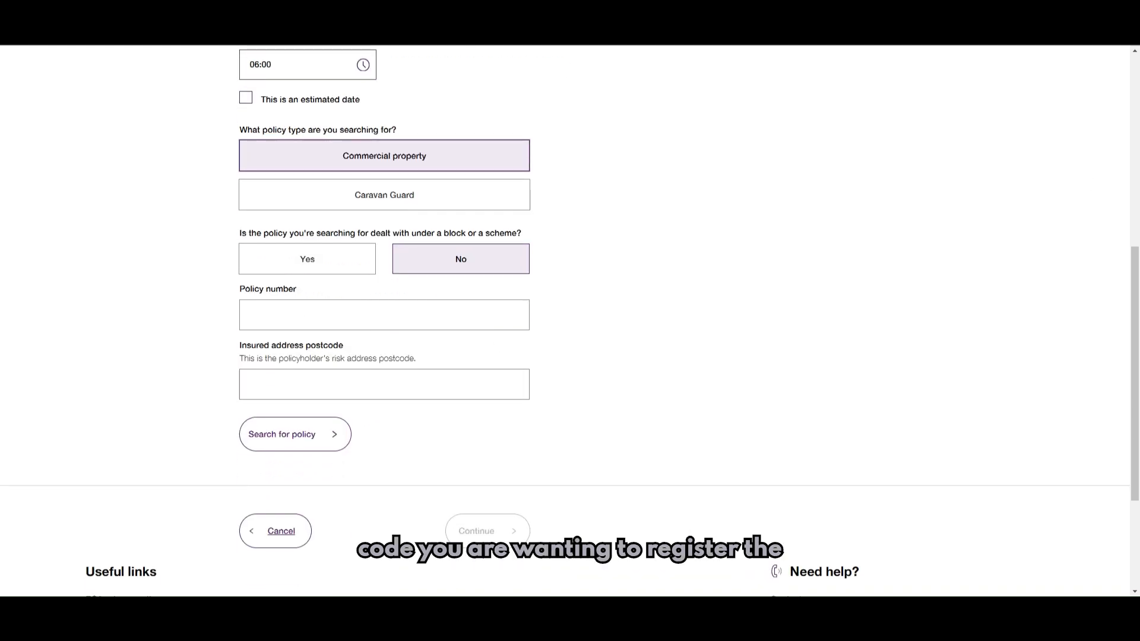
click(339, 318)
key(ctrl+v)
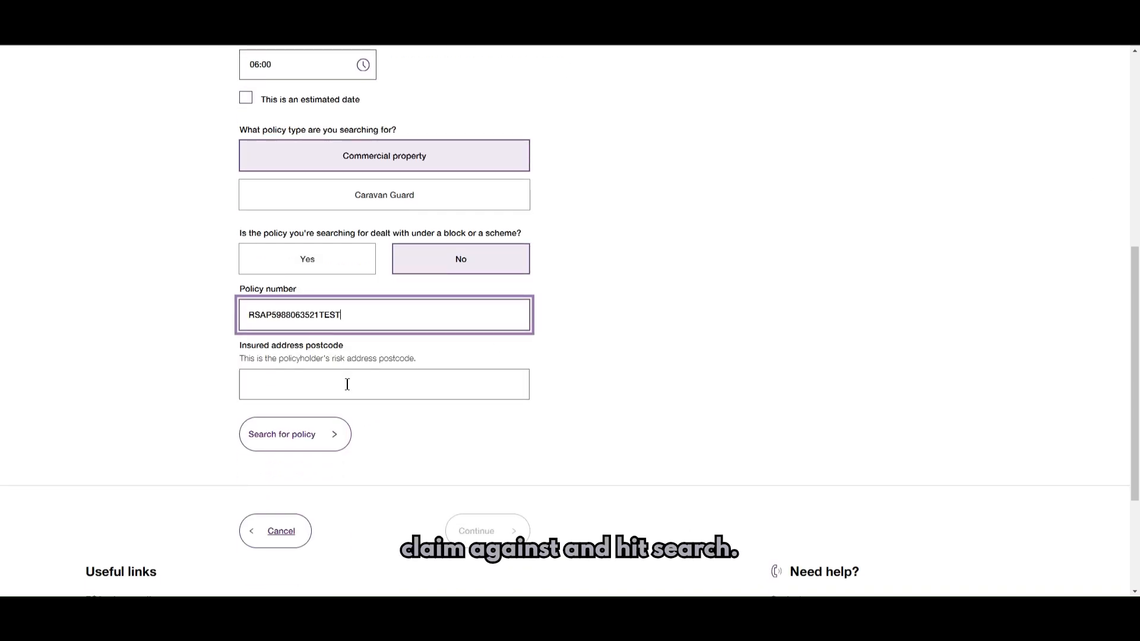
click(349, 389)
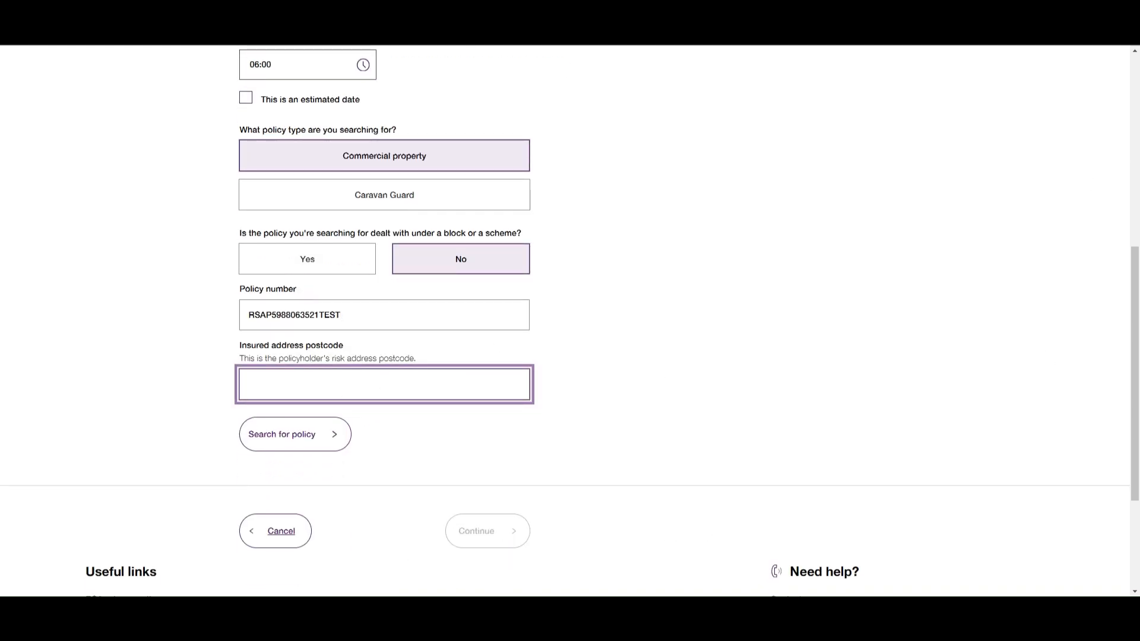
text(HX1)
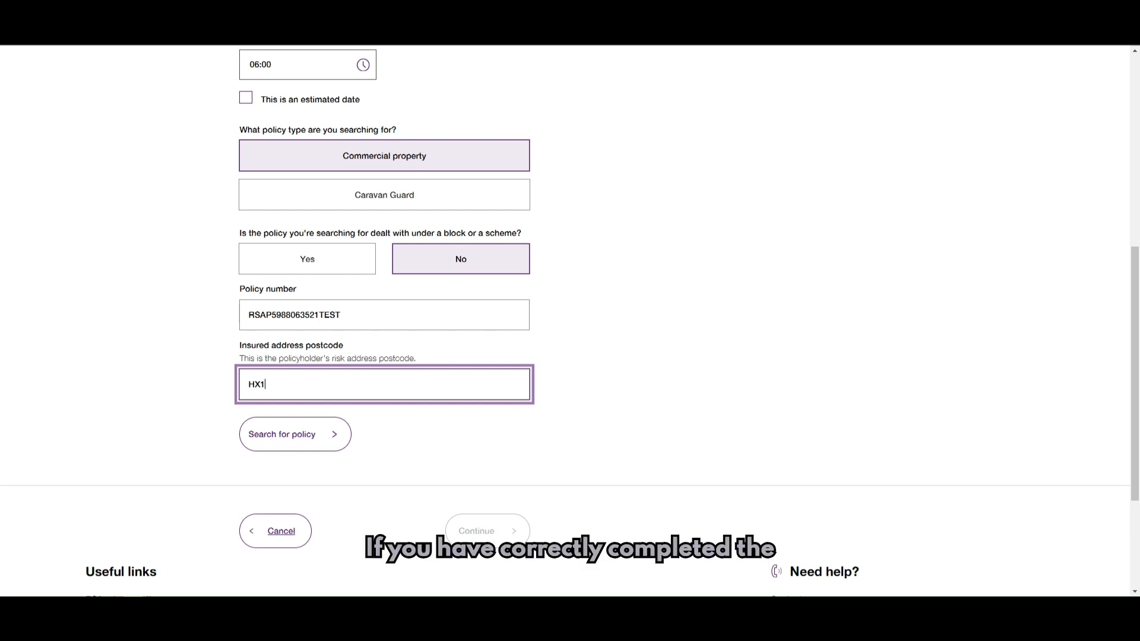
text( 1UN)
click(296, 438)
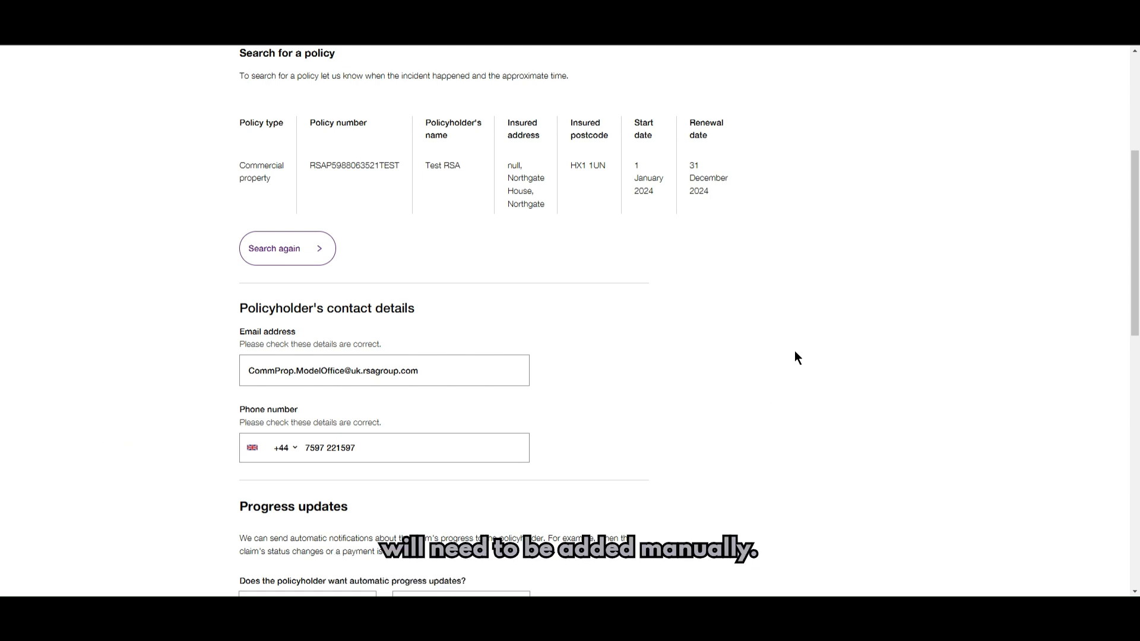
scroll(795, 352, up, 1)
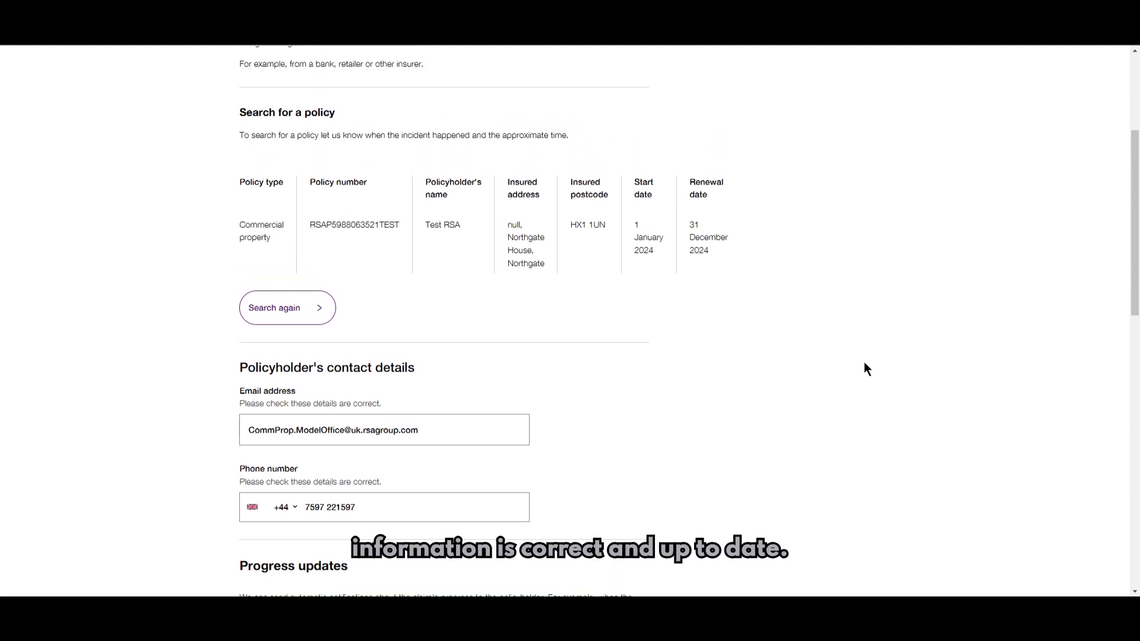
scroll(863, 361, up, 4)
scroll(863, 362, down, 1)
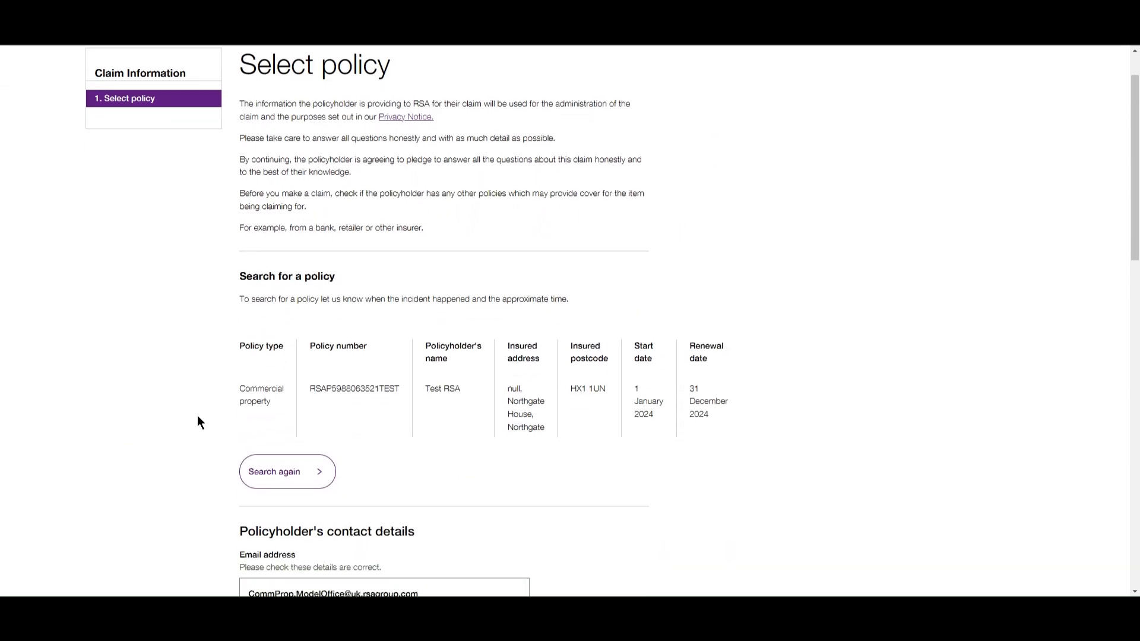
scroll(754, 436, down, 3)
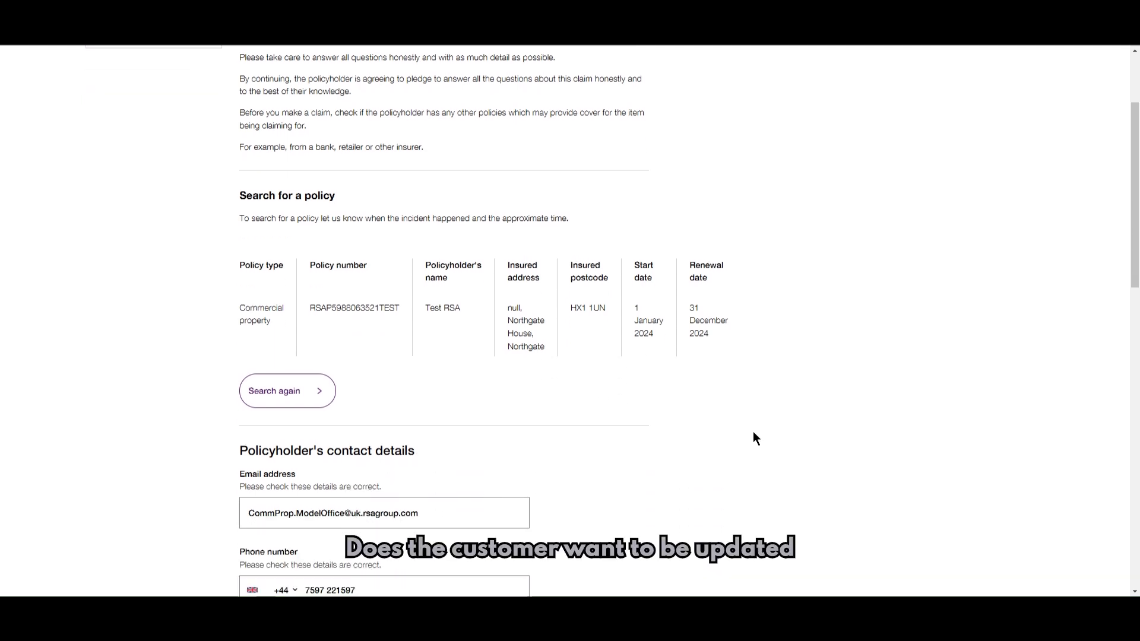
scroll(753, 438, down, 1)
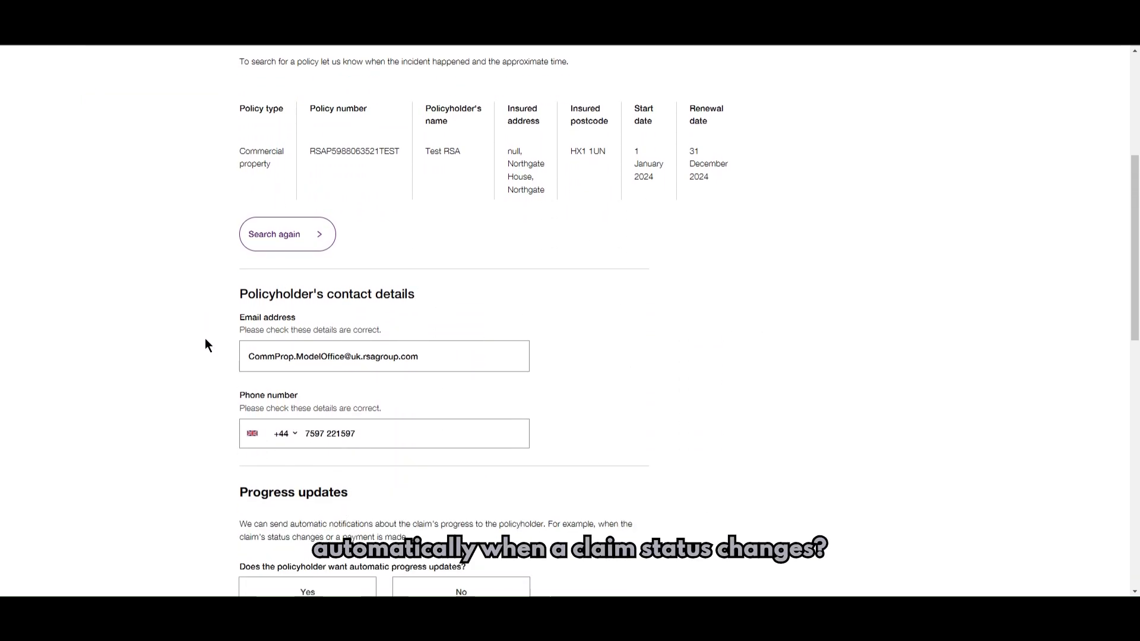
scroll(629, 436, down, 1)
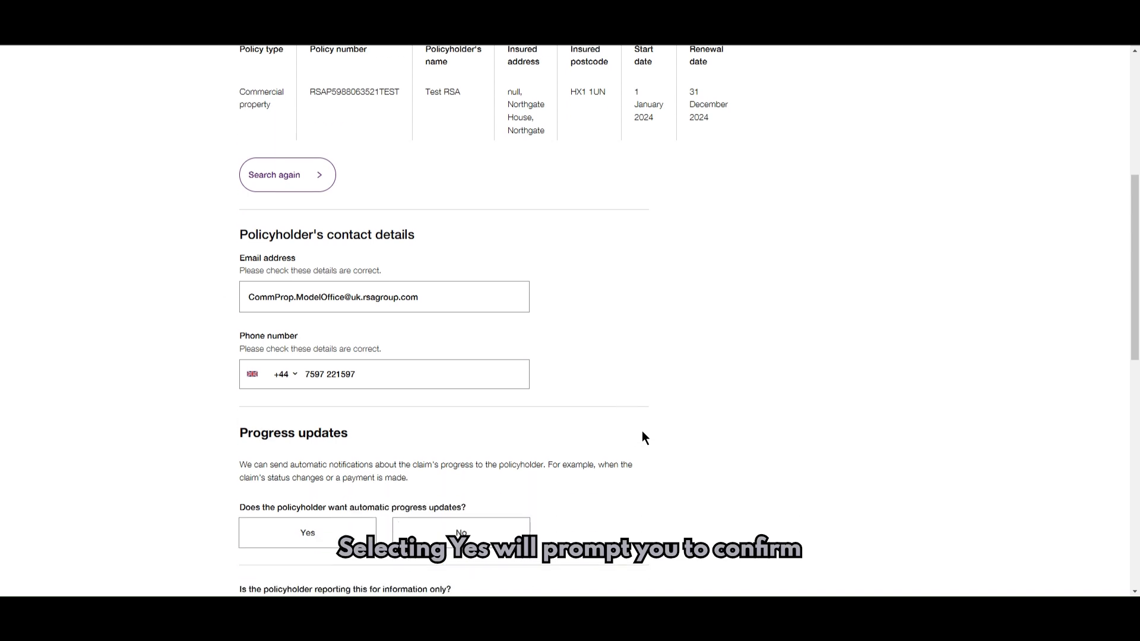
scroll(642, 436, down, 2)
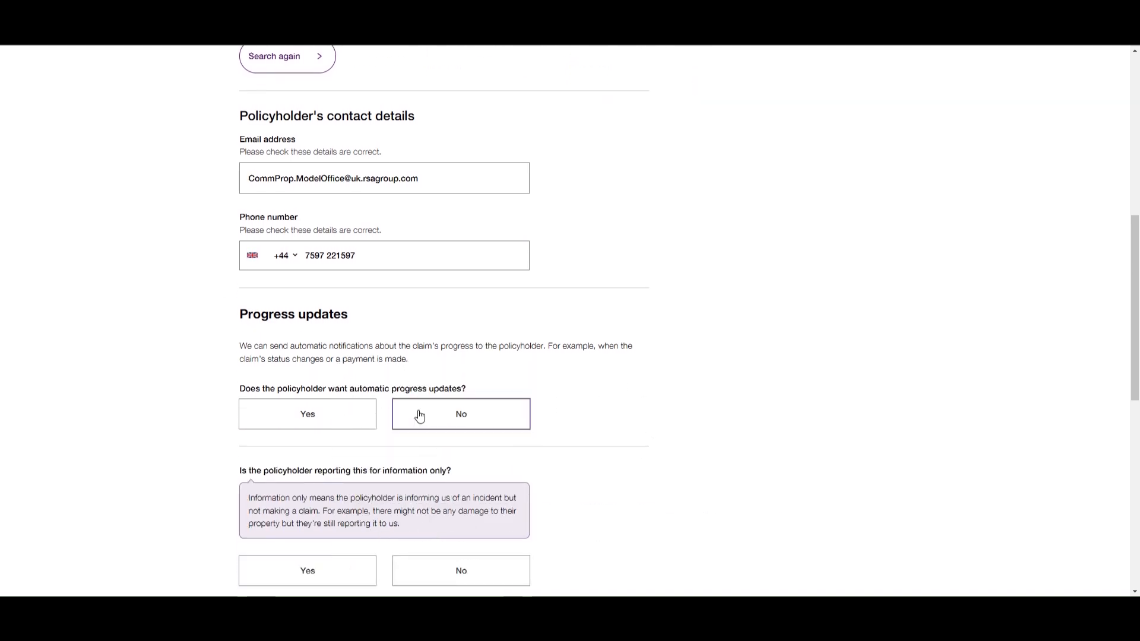
- Turn on automatic progress updates sent by Text message
click(333, 415)
scroll(517, 417, down, 1)
click(517, 417)
scroll(711, 417, down, 2)
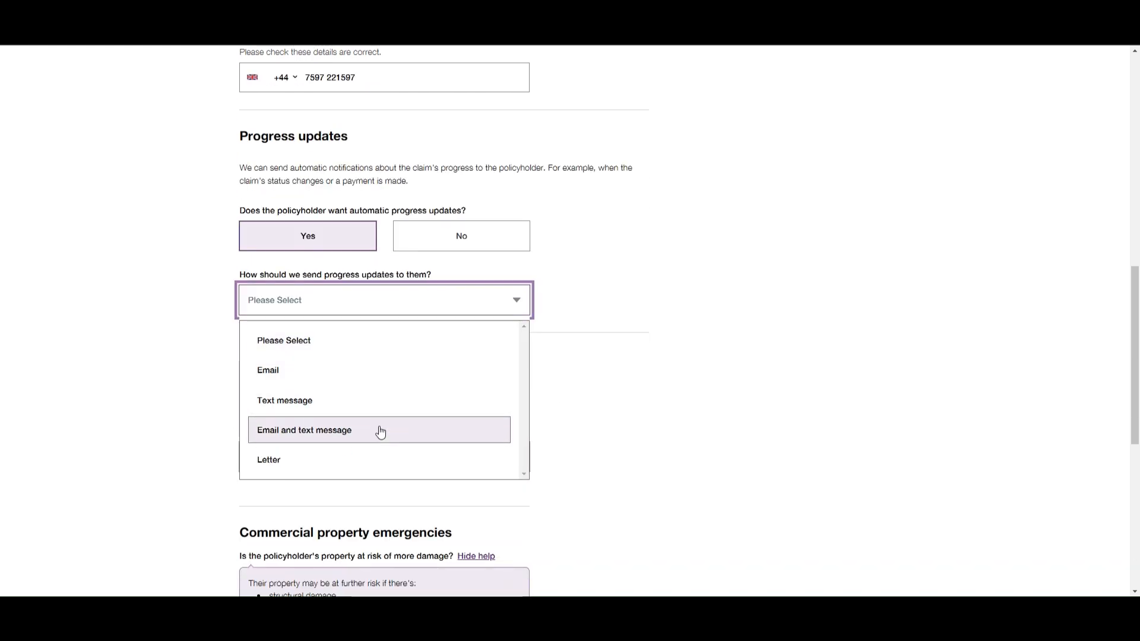
click(358, 401)
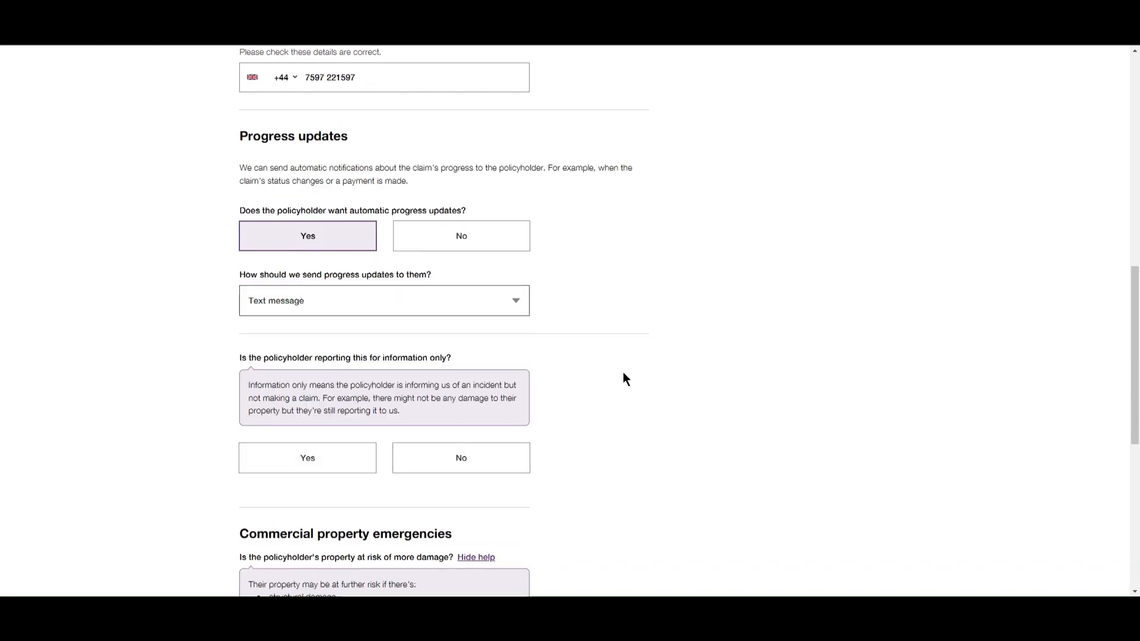
scroll(622, 372, down, 2)
- Answer No to information only and No to the property being at risk of further damage
click(503, 335)
scroll(644, 334, down, 1)
scroll(644, 334, down, 1)
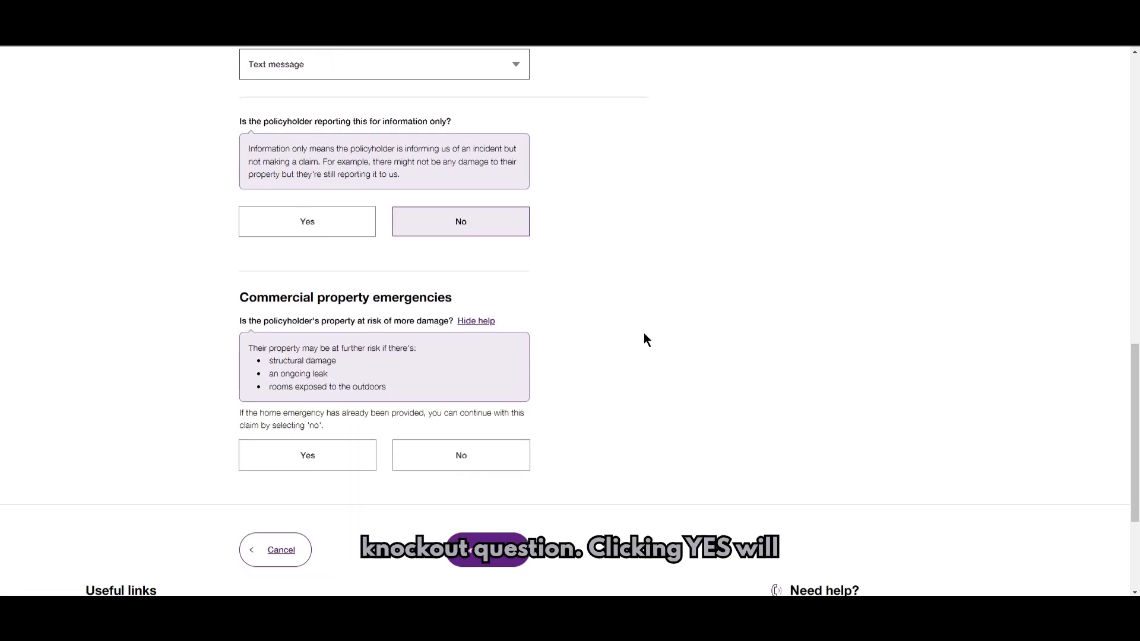
click(458, 458)
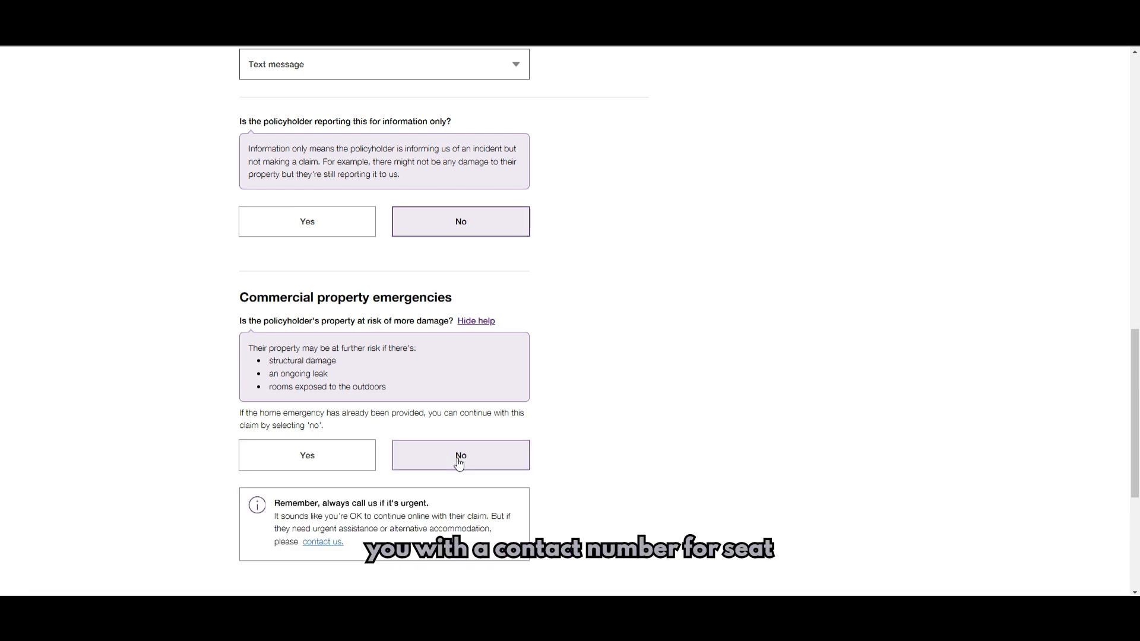
scroll(593, 436, down, 1)
scroll(592, 430, down, 2)
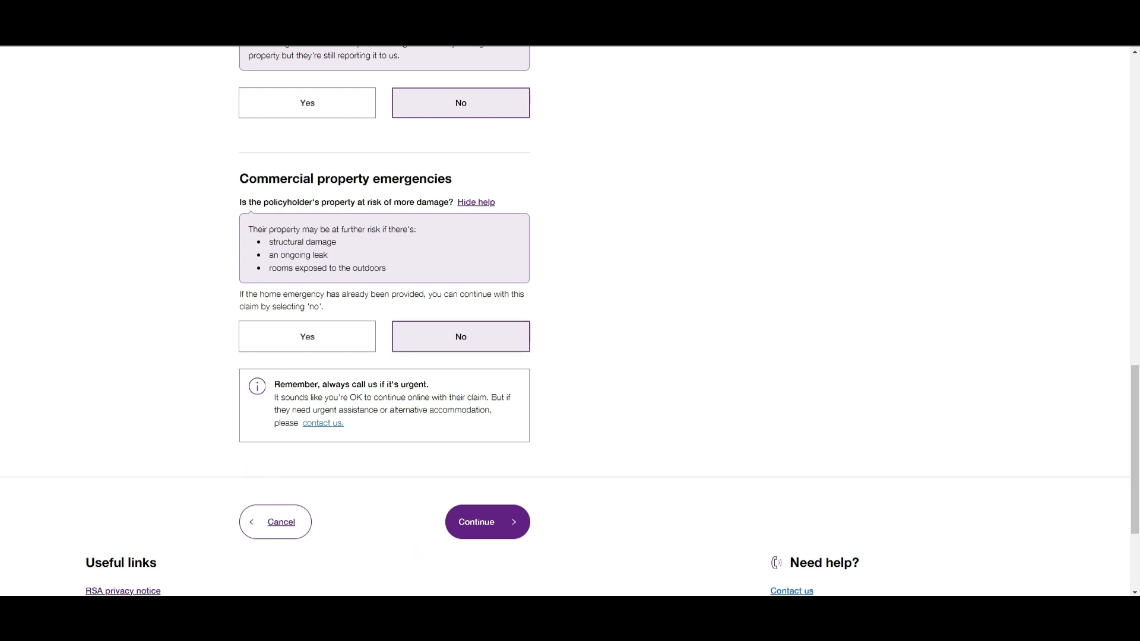
- Set the claim reason to Accidental, briefly trying Impact before switching back
click(490, 526)
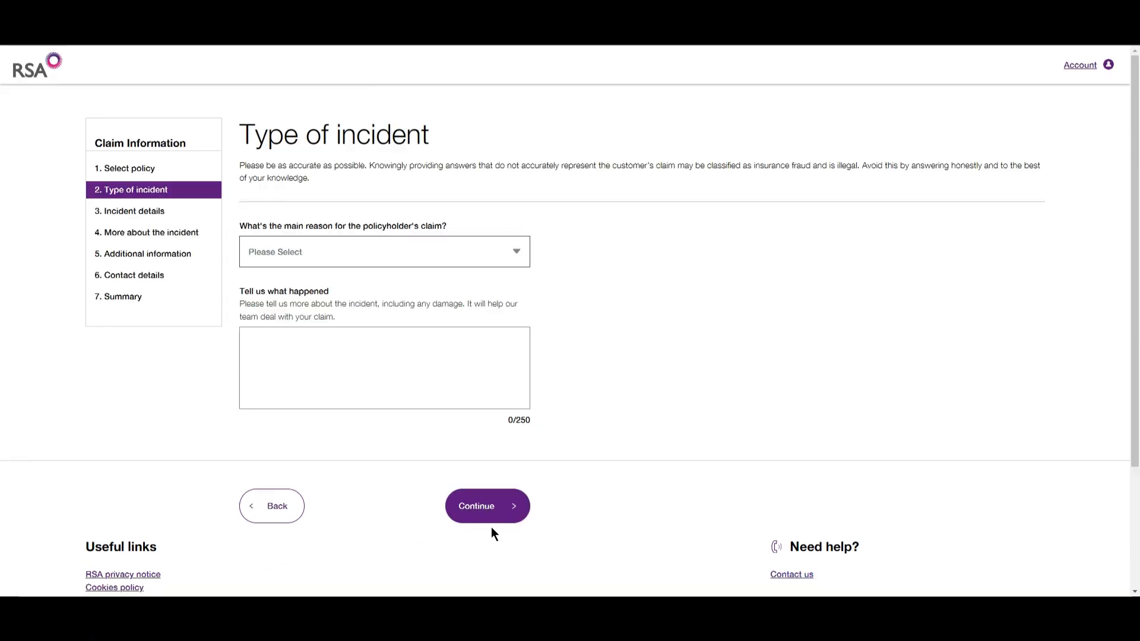
click(511, 261)
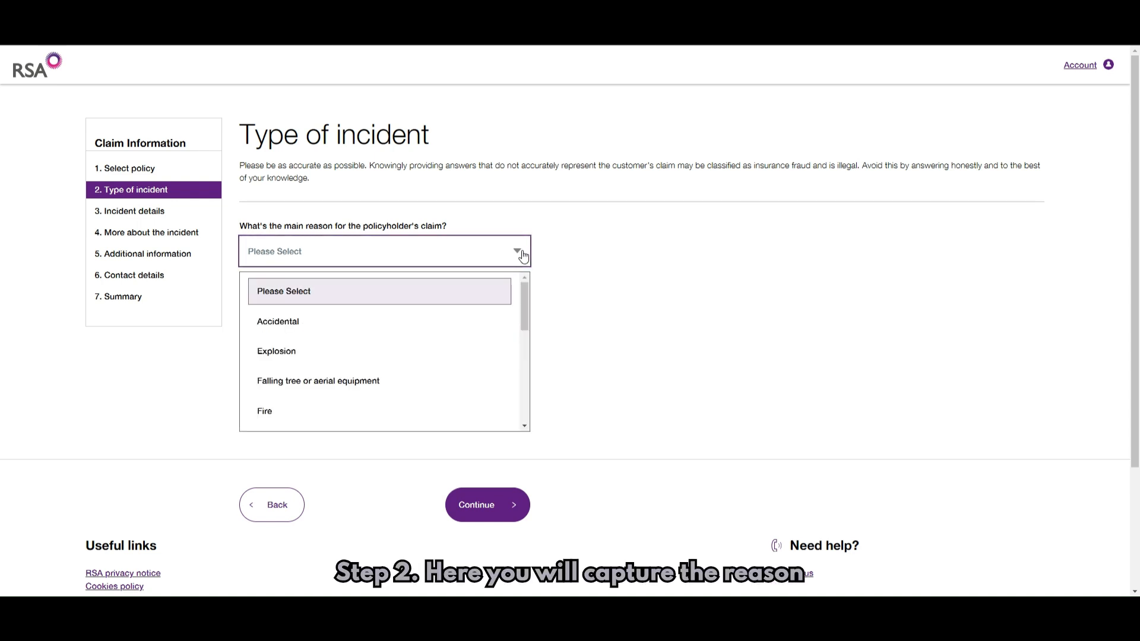
drag(522, 291, 523, 295)
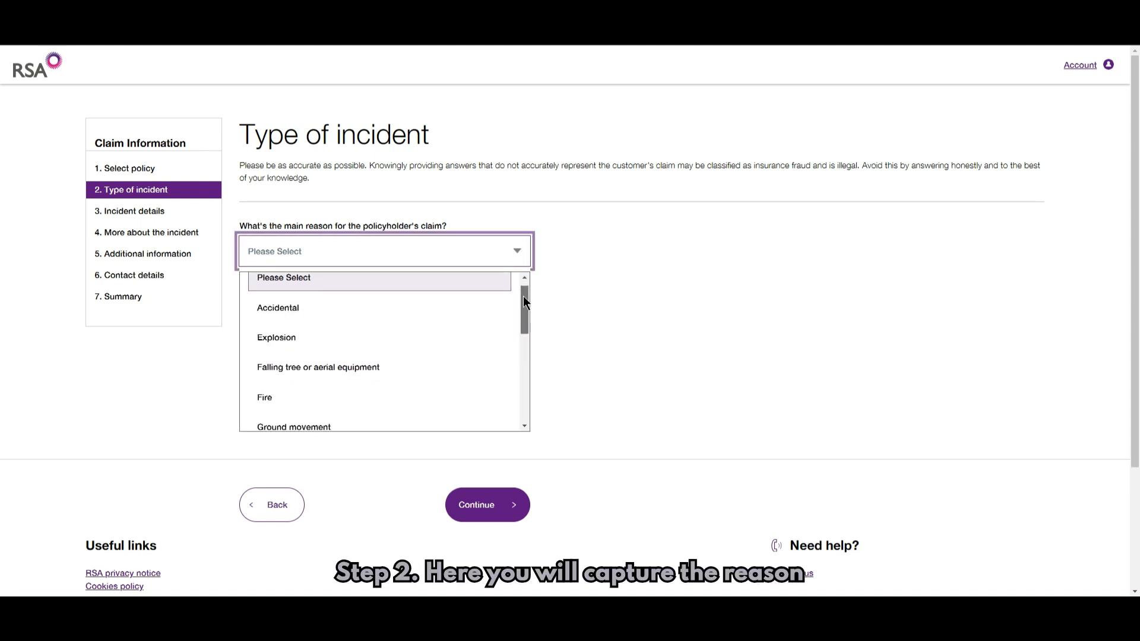
click(451, 307)
click(519, 261)
drag(528, 291, 529, 334)
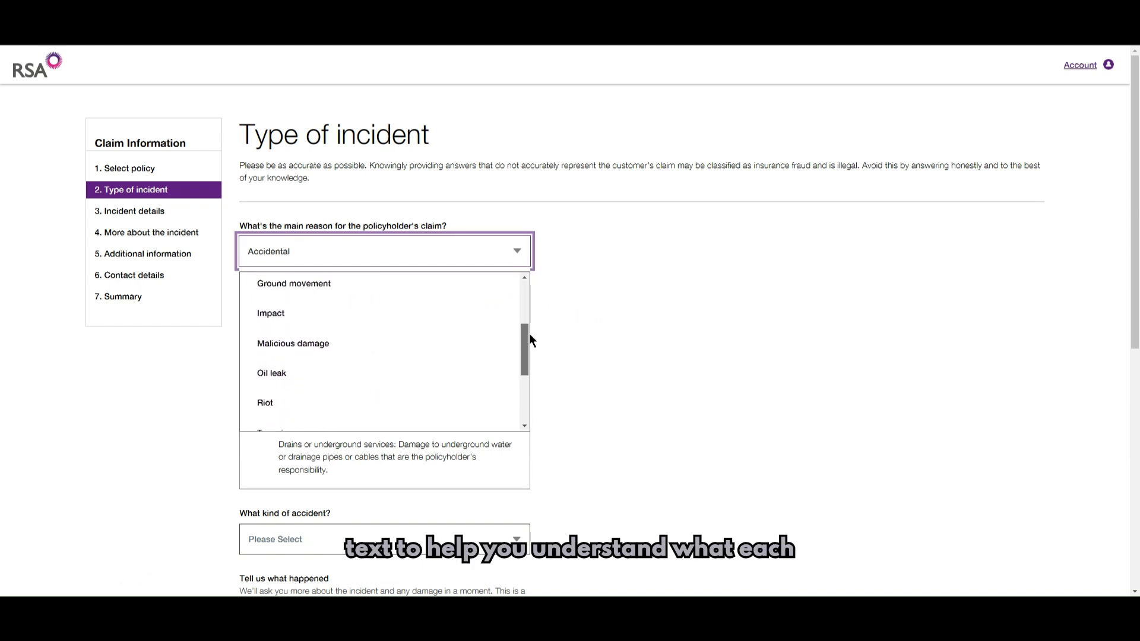
click(459, 329)
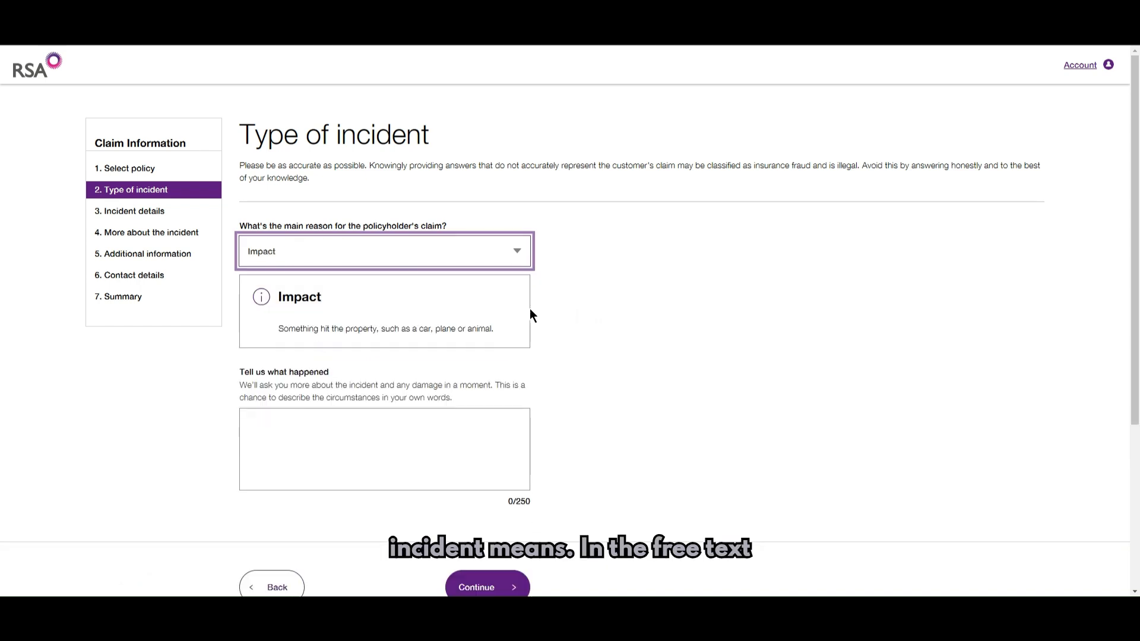
click(517, 254)
click(486, 294)
scroll(610, 301, down, 4)
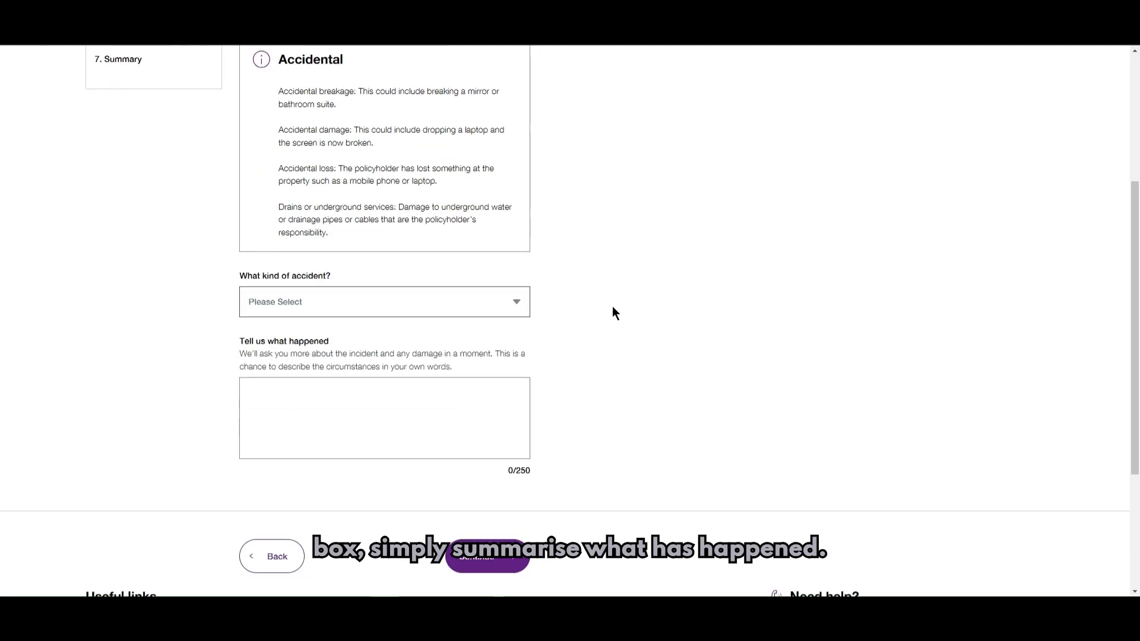
- Choose Accidental damage, describe it as 'Dropped perfume bottle into bathroom sink.' and continue
click(471, 304)
click(469, 402)
click(466, 400)
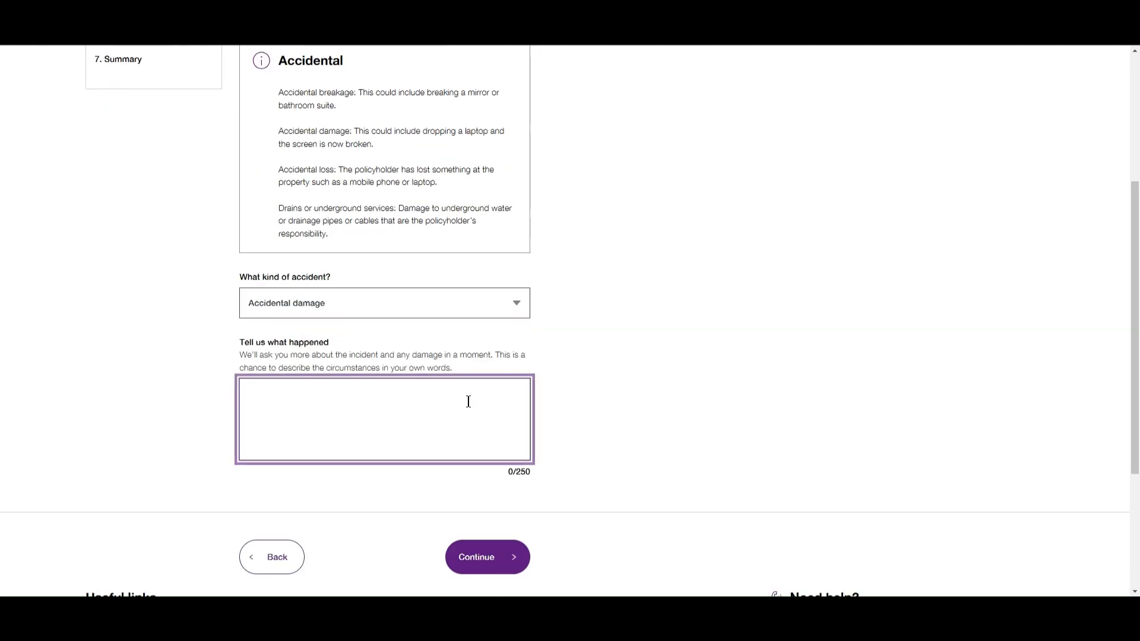
text(Dropped perfume bottle into bathroom sink.)
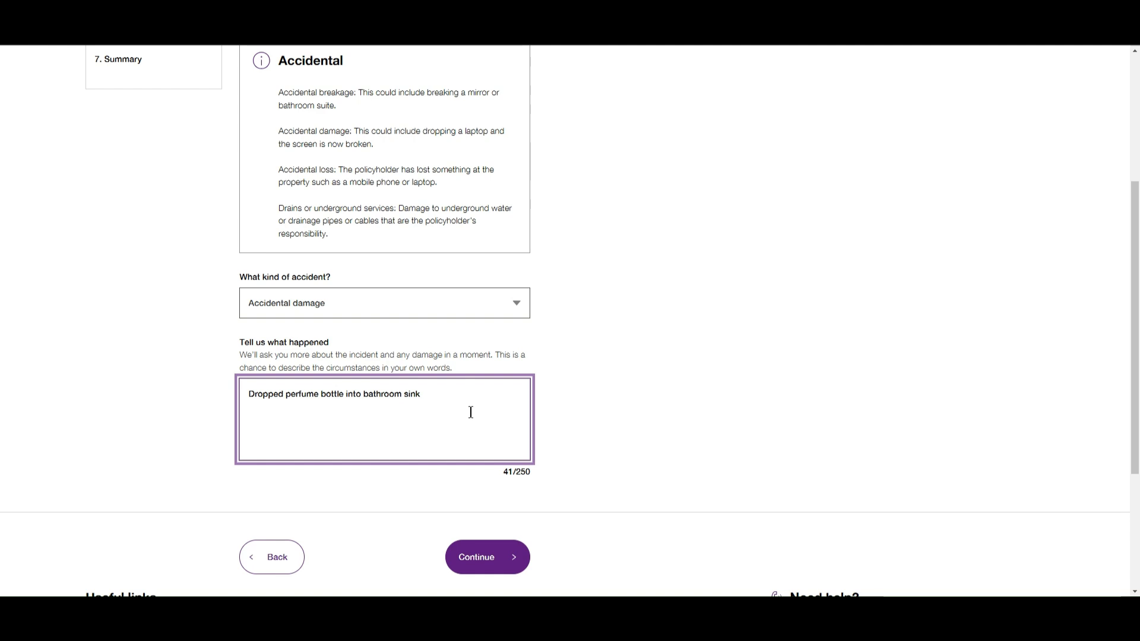
click(490, 558)
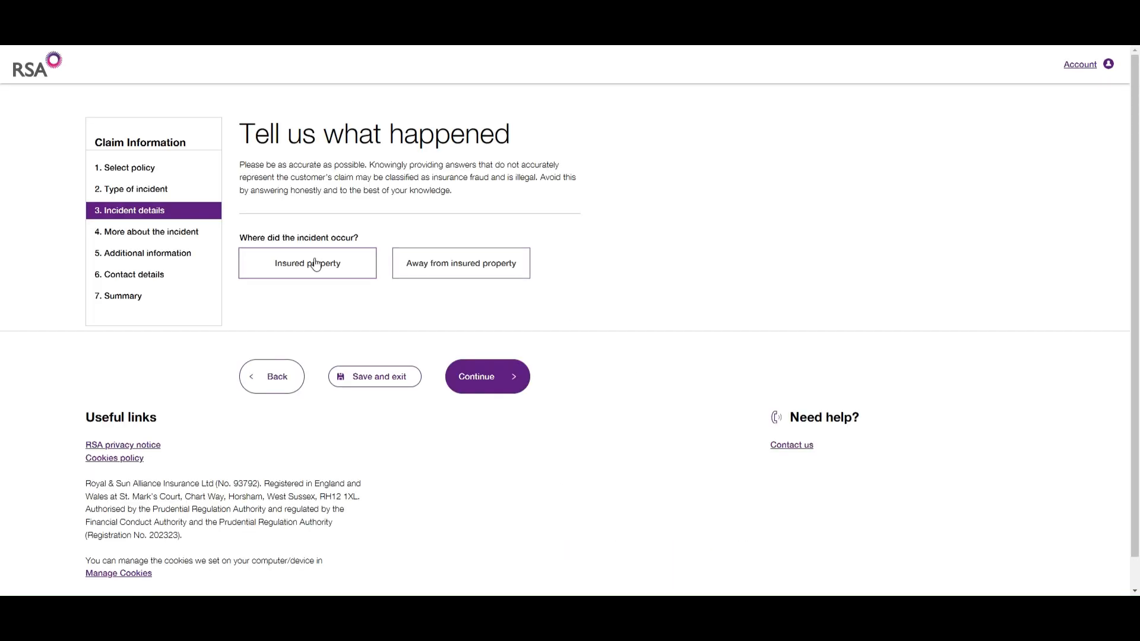
- Record the incident as happening at the insured property's building address
click(312, 264)
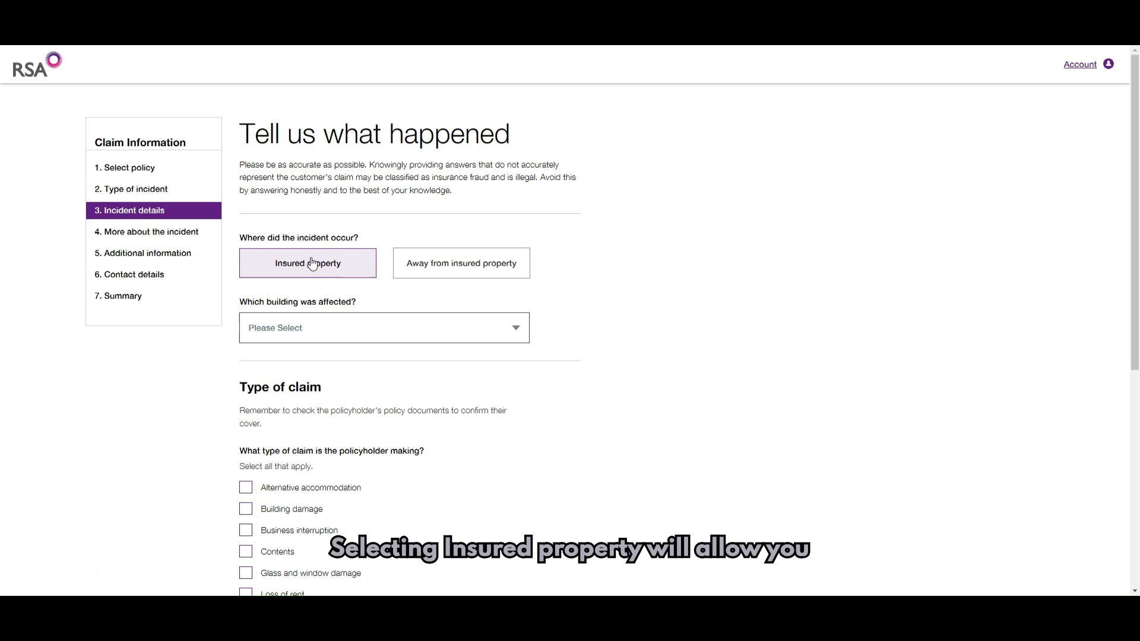
click(356, 335)
click(351, 395)
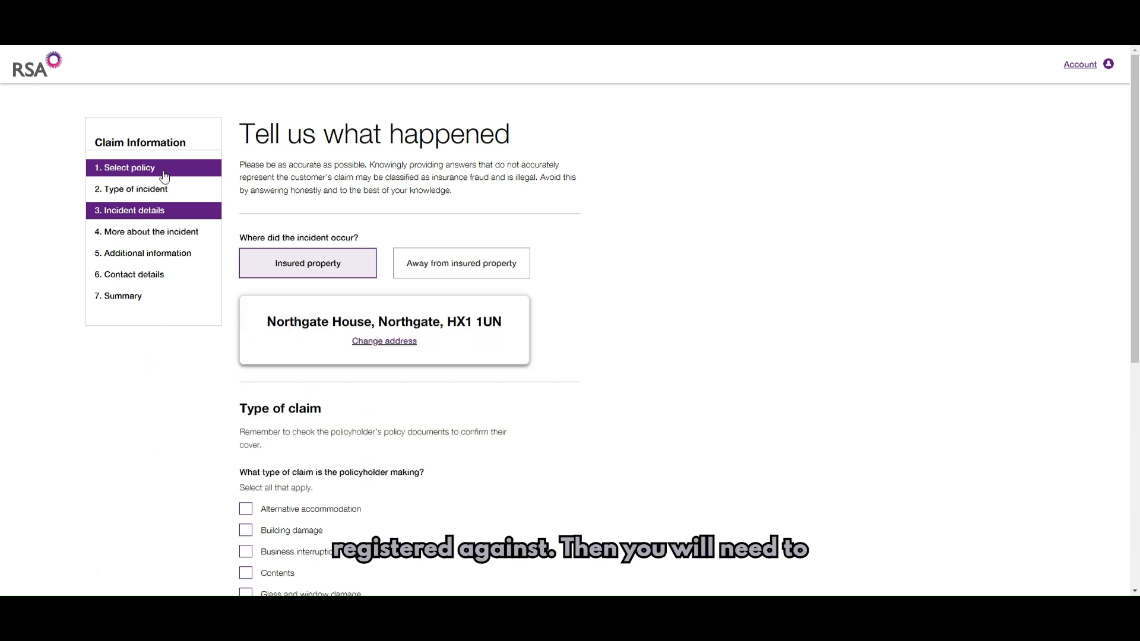
- Claim only Building damage, leaving Contents unticked, and continue to the building questions
scroll(129, 398, down, 1)
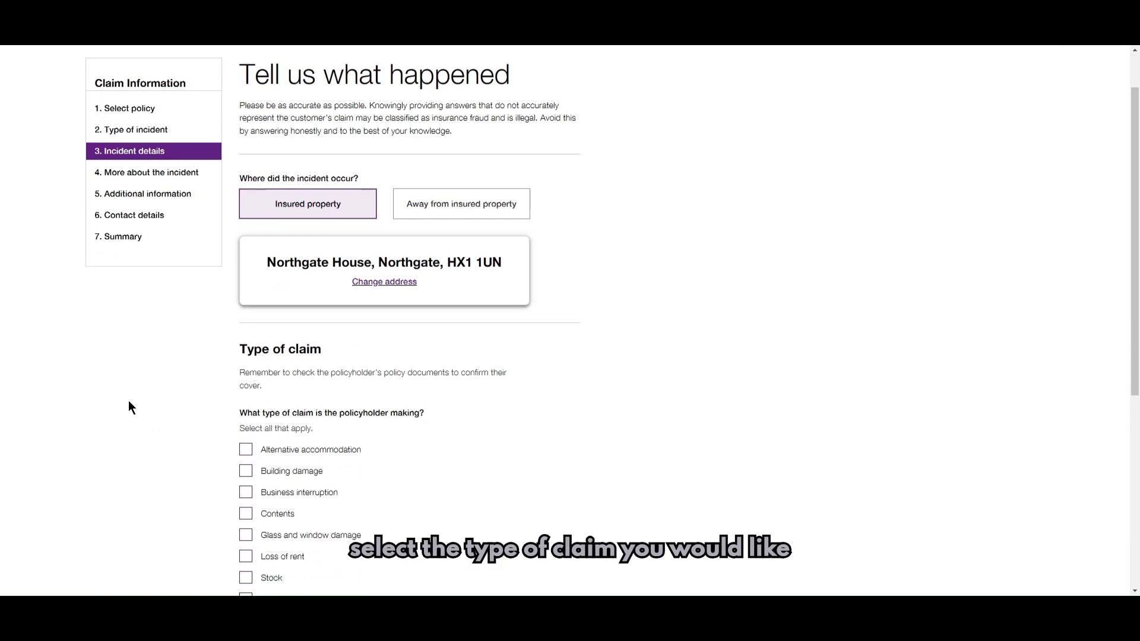
click(245, 472)
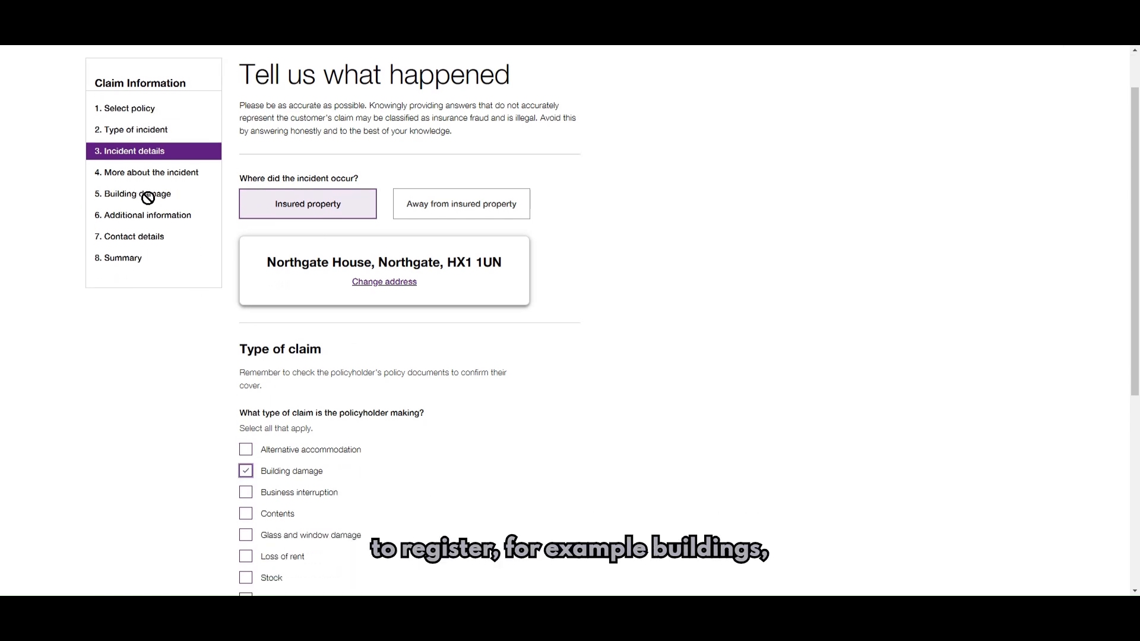
click(246, 514)
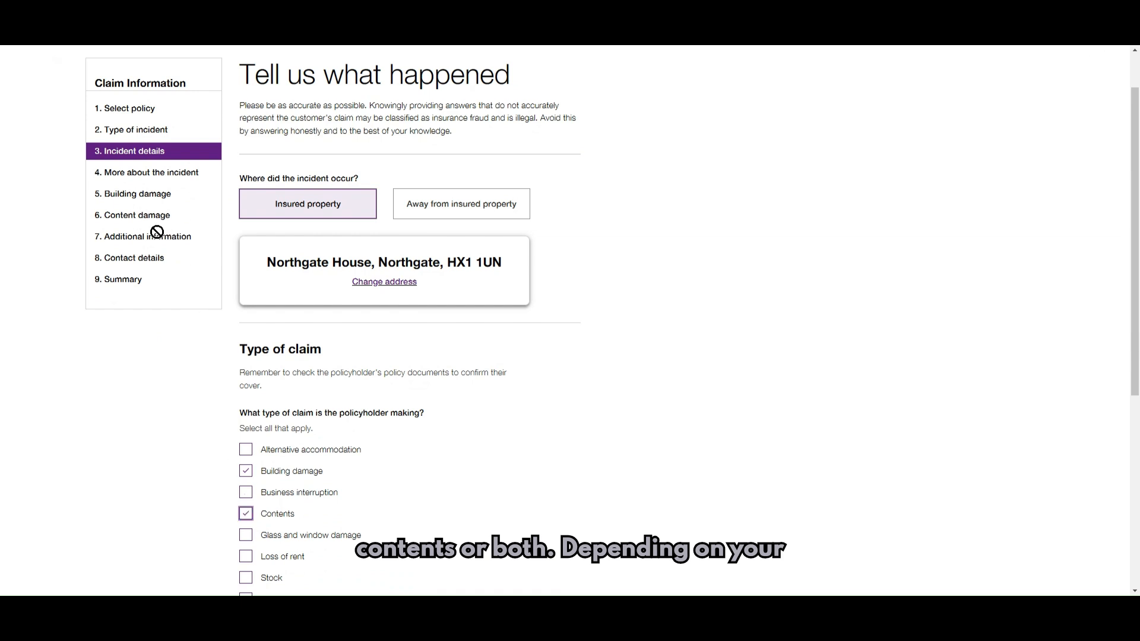
click(246, 514)
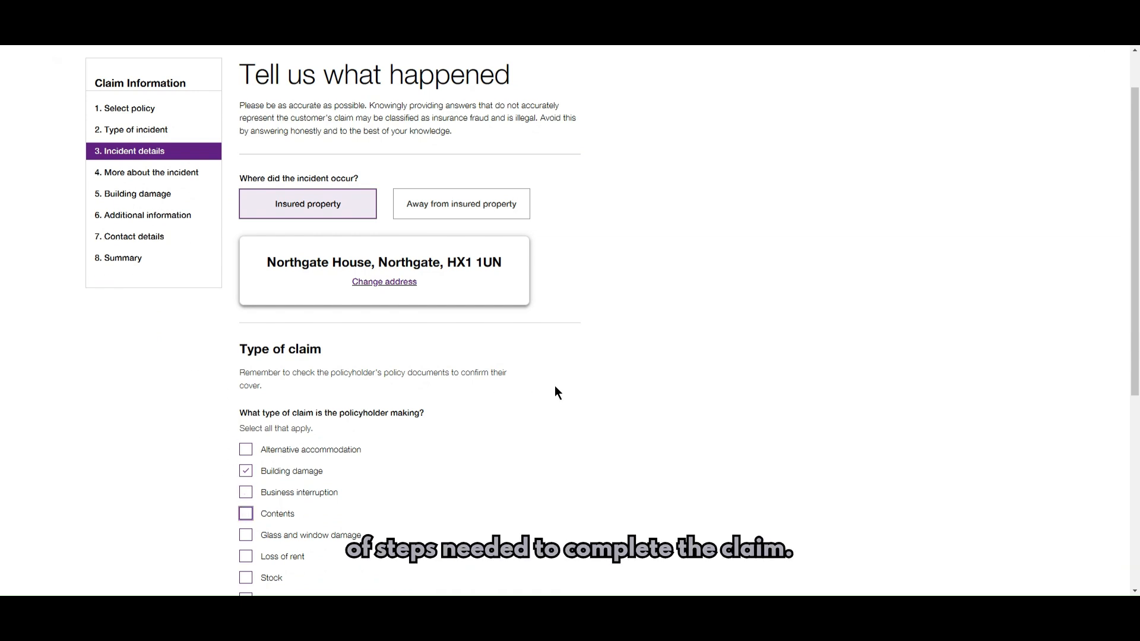
scroll(554, 386, down, 3)
click(475, 510)
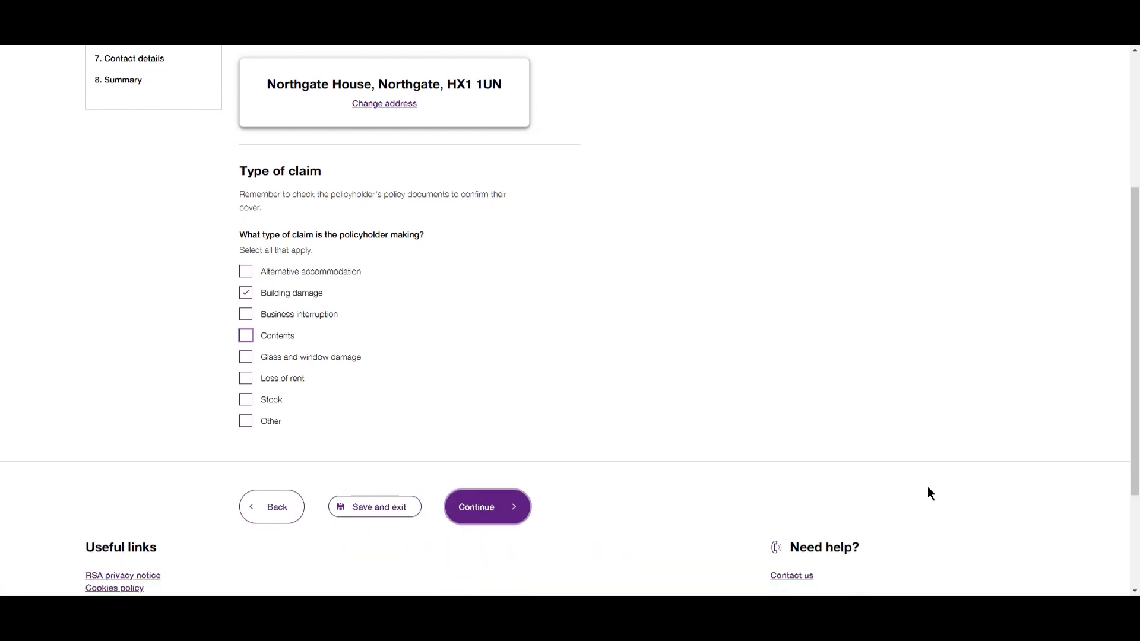
click(432, 274)
- Paste the damage description, keep kitchen or bathroom room use, policyholder repairs, and No structural damage
text(Bathroom sink has cracked following perfume bottle being dropped, not leaking water, the damage is purely cosmetic.)
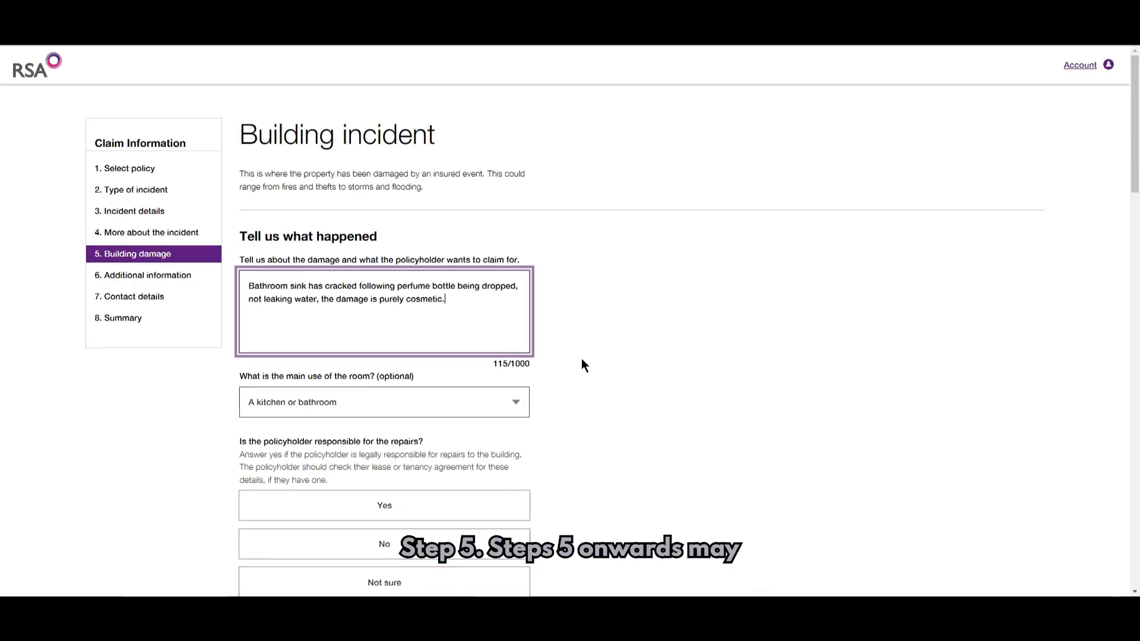
click(487, 402)
click(465, 442)
scroll(756, 402, down, 2)
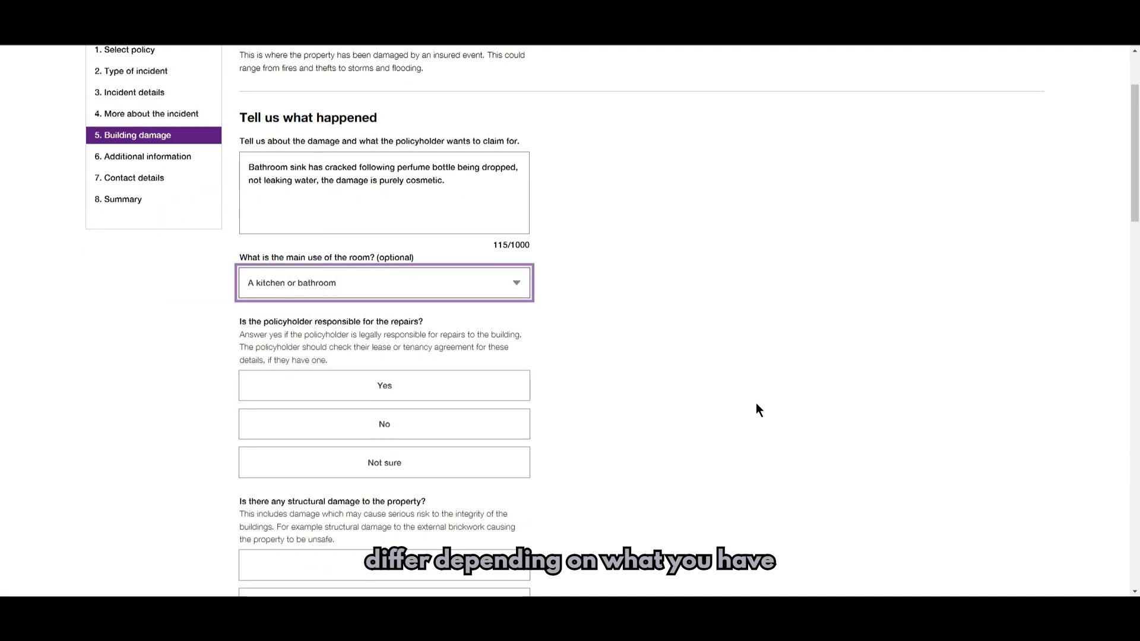
click(470, 391)
scroll(788, 397, down, 3)
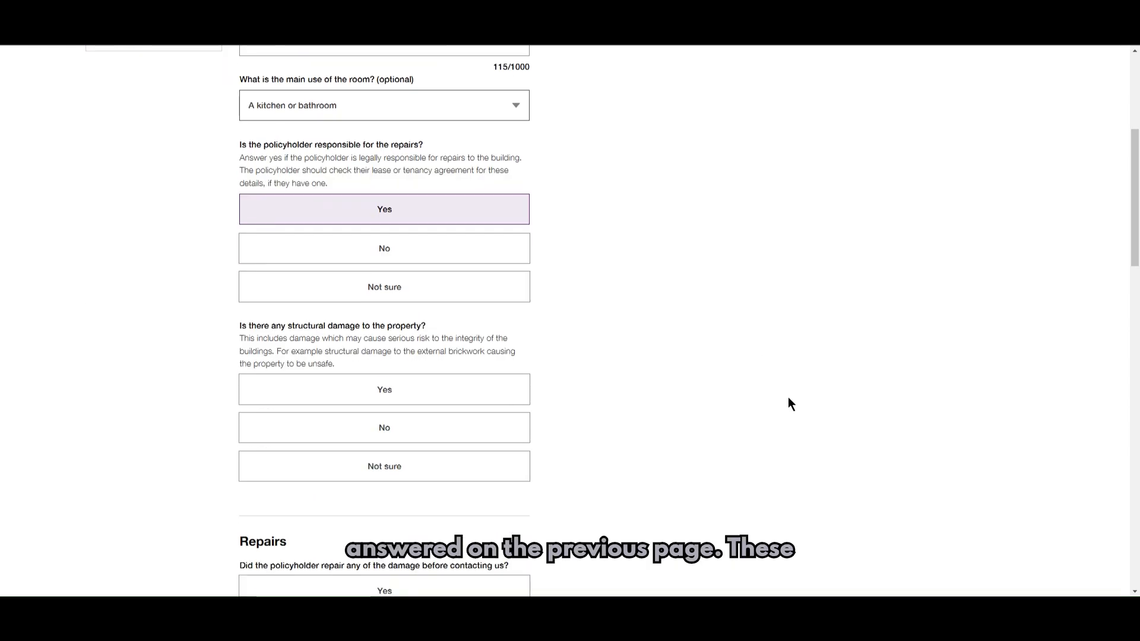
click(443, 429)
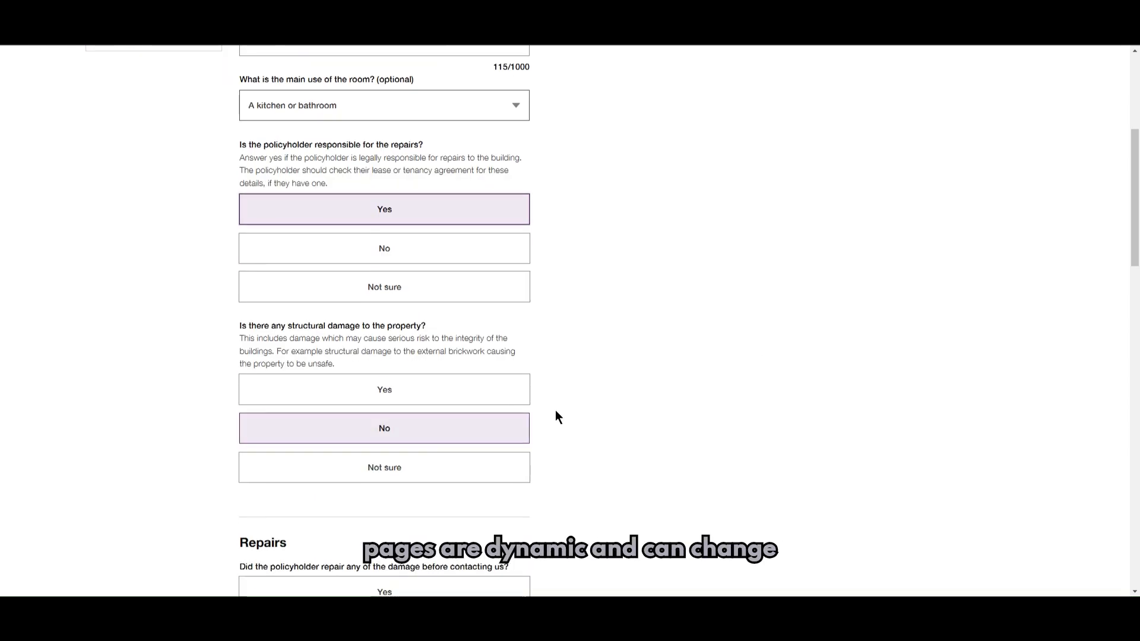
click(506, 396)
scroll(508, 398, down, 2)
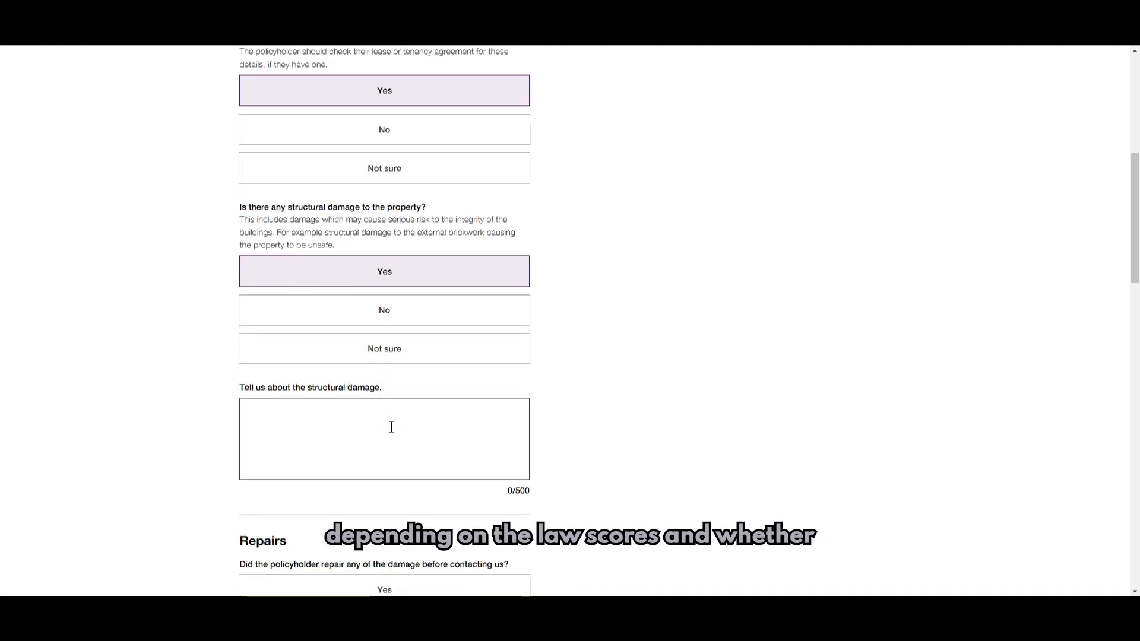
click(508, 318)
- Answer No to prior repairs, confirm standard construction, and set rooms affected to 1 to 2
scroll(651, 374, down, 3)
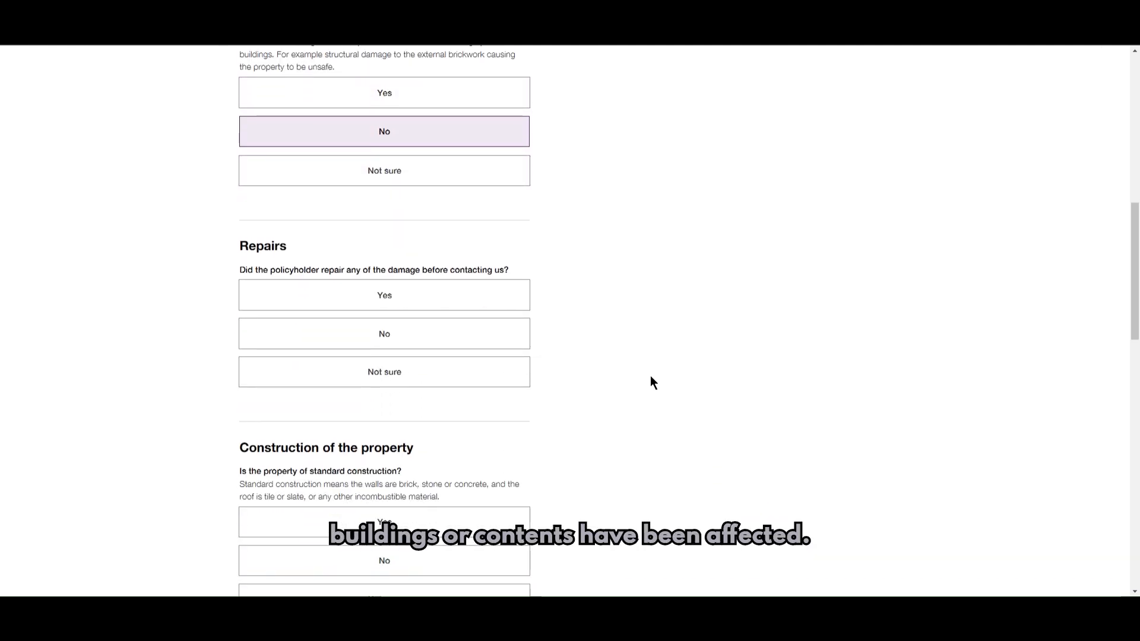
click(473, 334)
scroll(626, 346, down, 3)
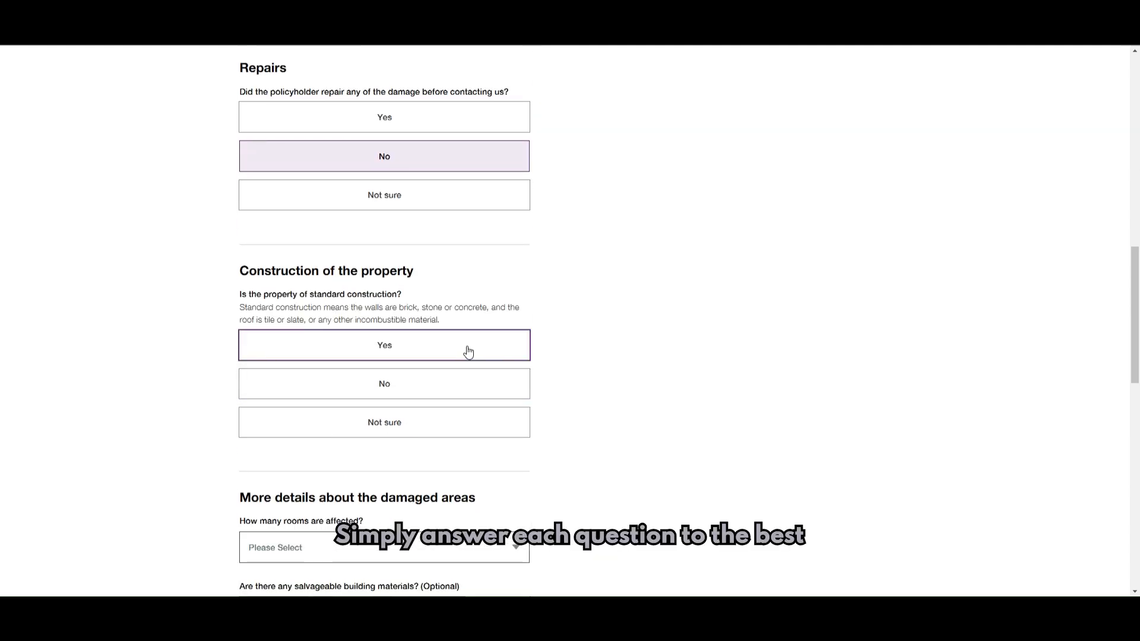
click(468, 352)
scroll(616, 356, down, 3)
click(486, 372)
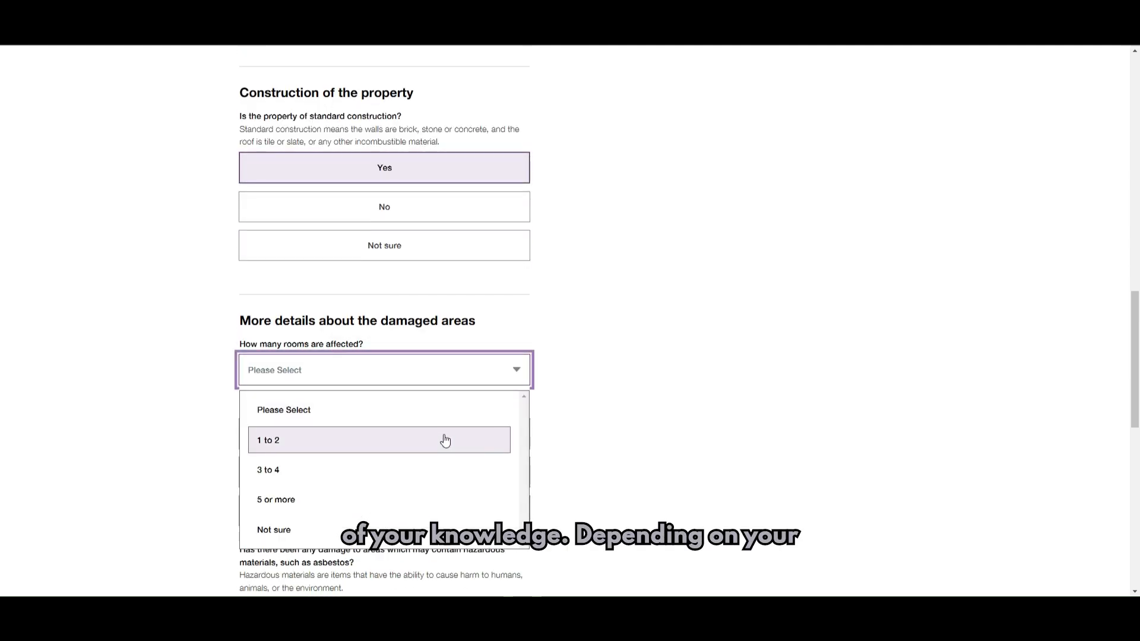
click(442, 442)
- Answer Not sure to salvageable materials, No to hazardous materials and other insurance, then continue
scroll(612, 427, down, 3)
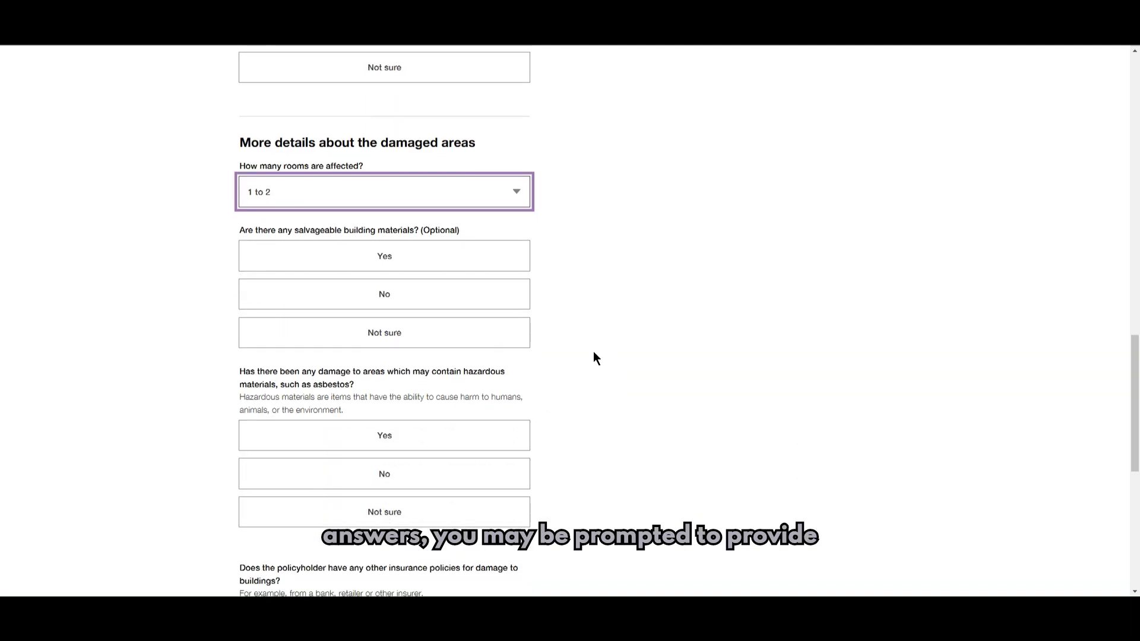
click(476, 342)
scroll(664, 358, down, 2)
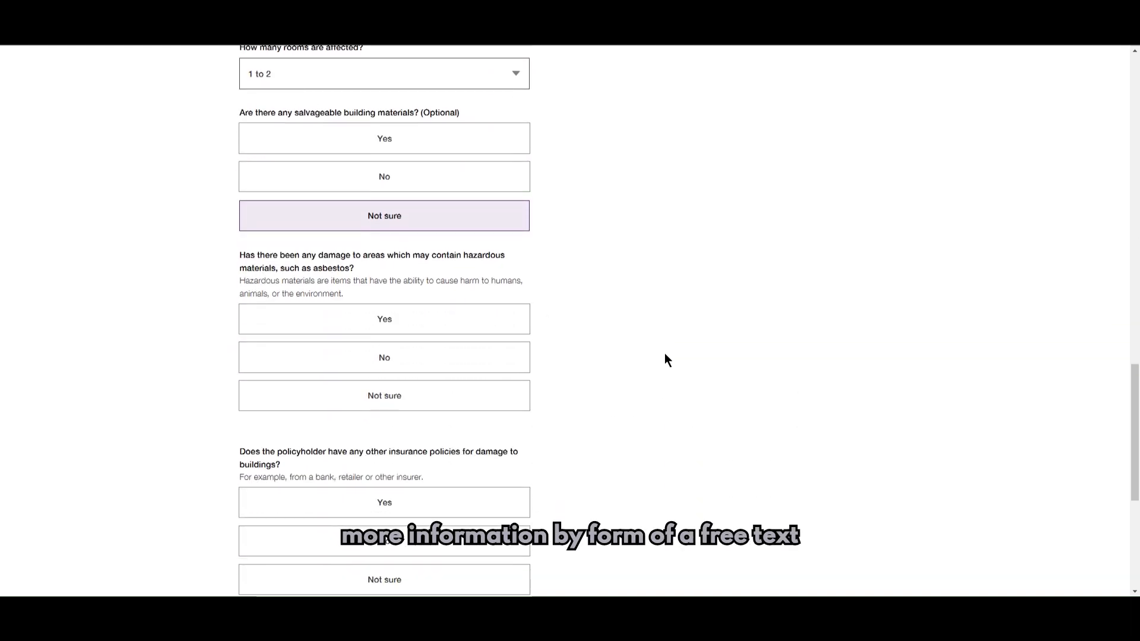
click(473, 358)
scroll(645, 369, down, 3)
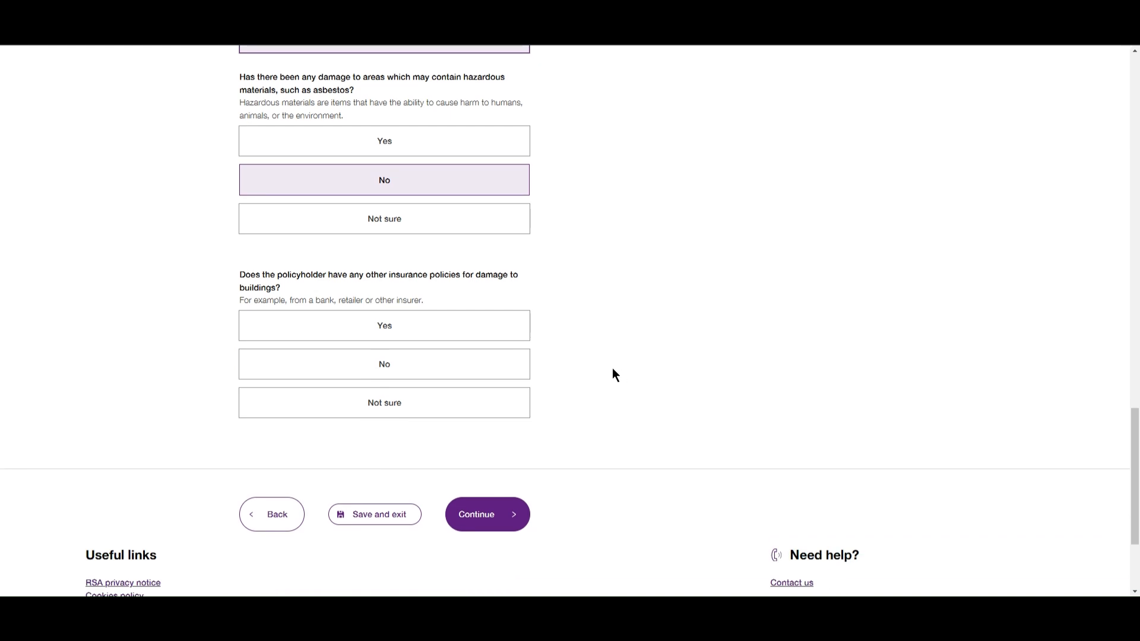
click(438, 375)
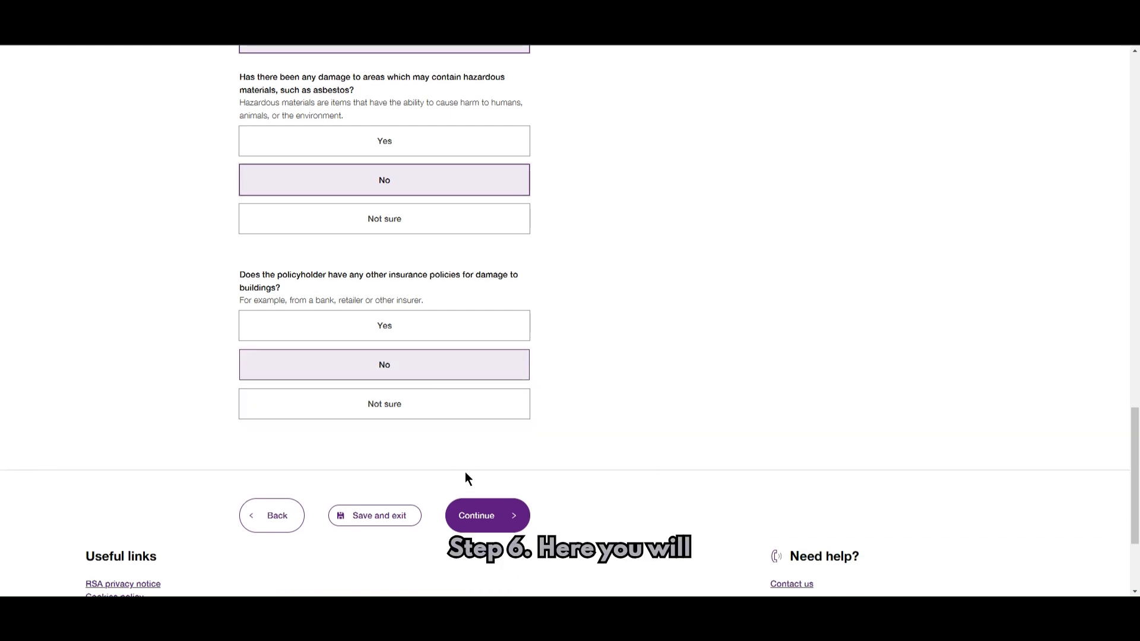
click(482, 516)
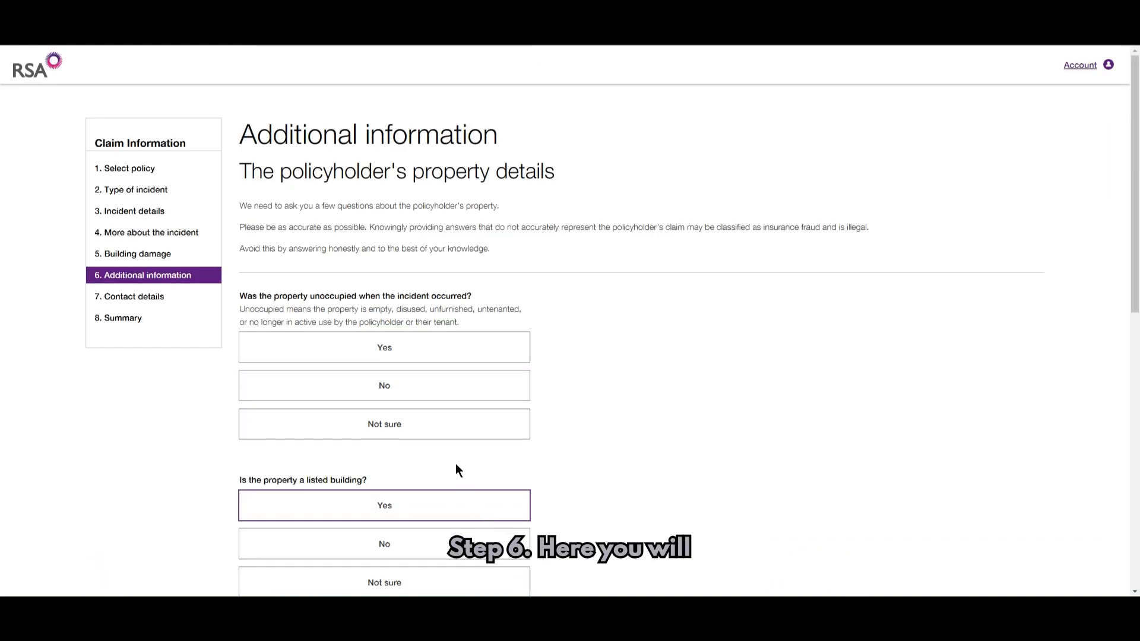
- Answer No to the property being unoccupied and No to it being listed
scroll(575, 317, down, 1)
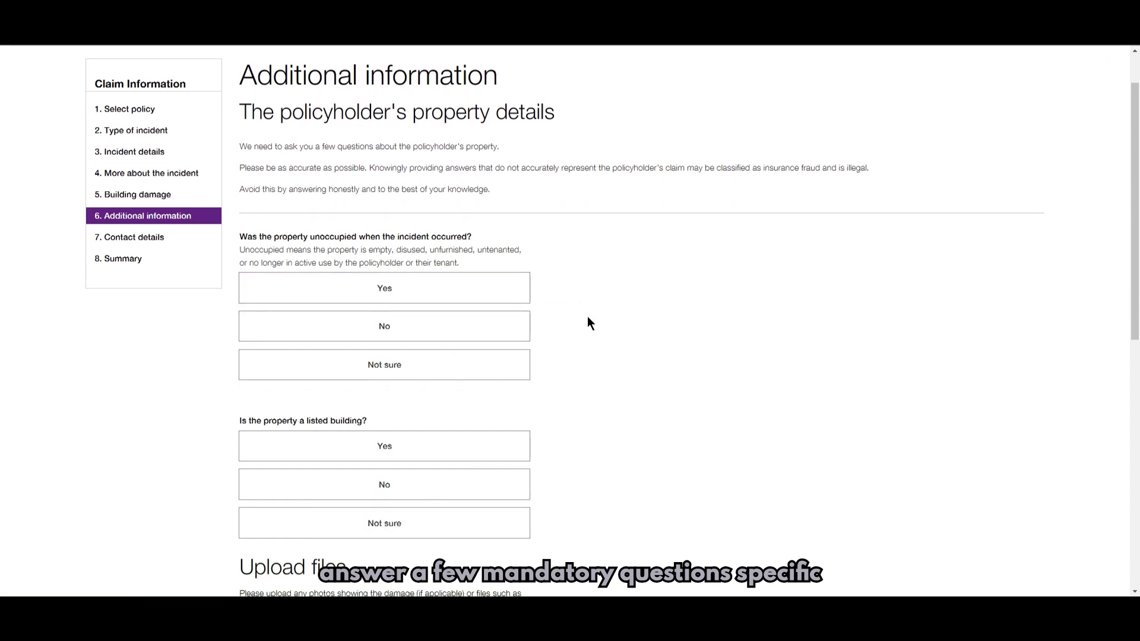
click(445, 325)
scroll(641, 330, down, 3)
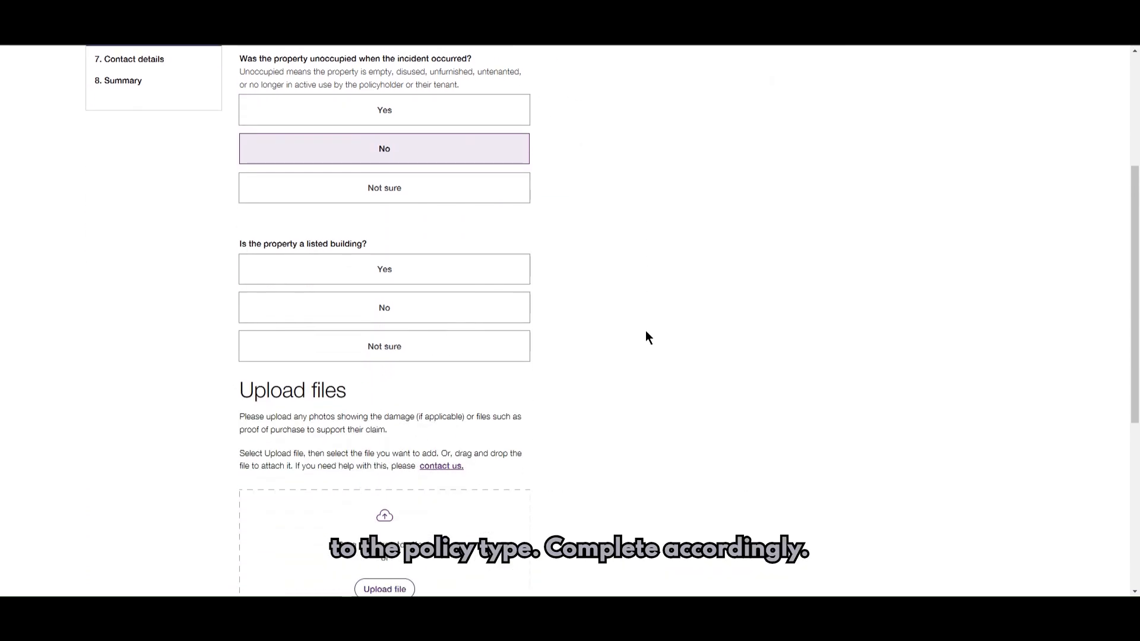
click(457, 316)
scroll(707, 318, down, 2)
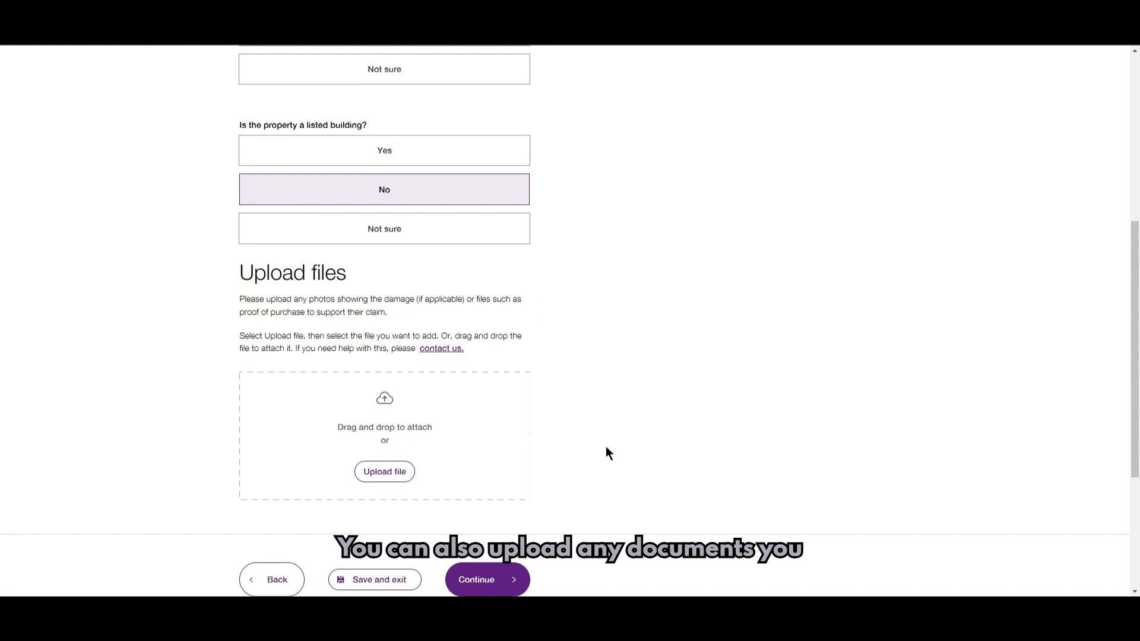
scroll(594, 440, down, 1)
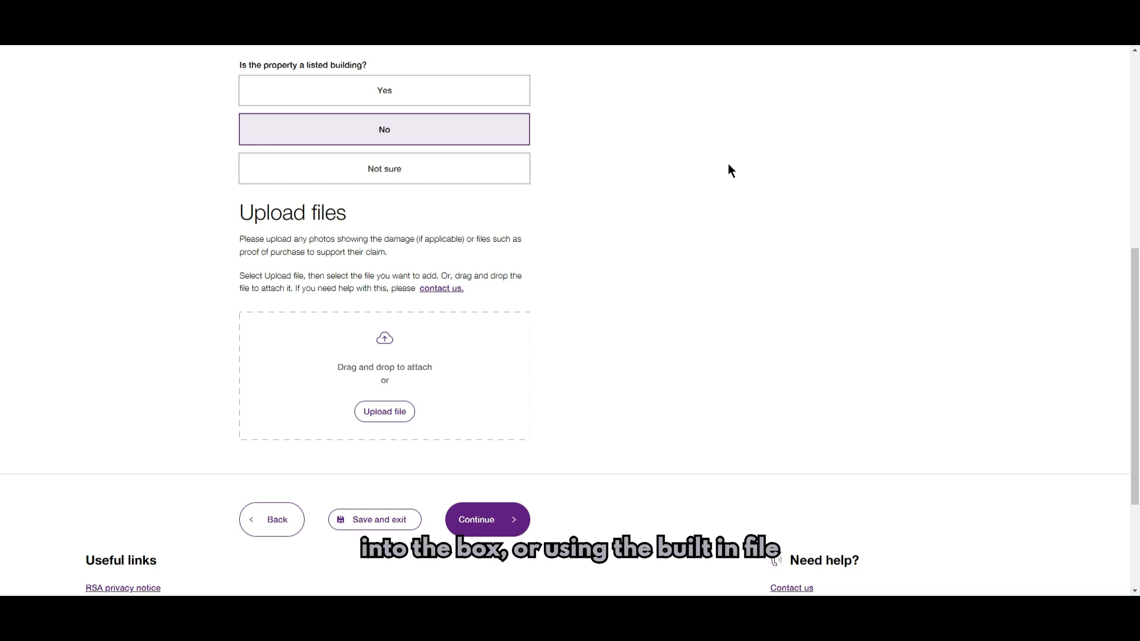
- Attach Damaged sink.jpg as Photo or video described 'Photo of damaged sink' and continue
click(380, 372)
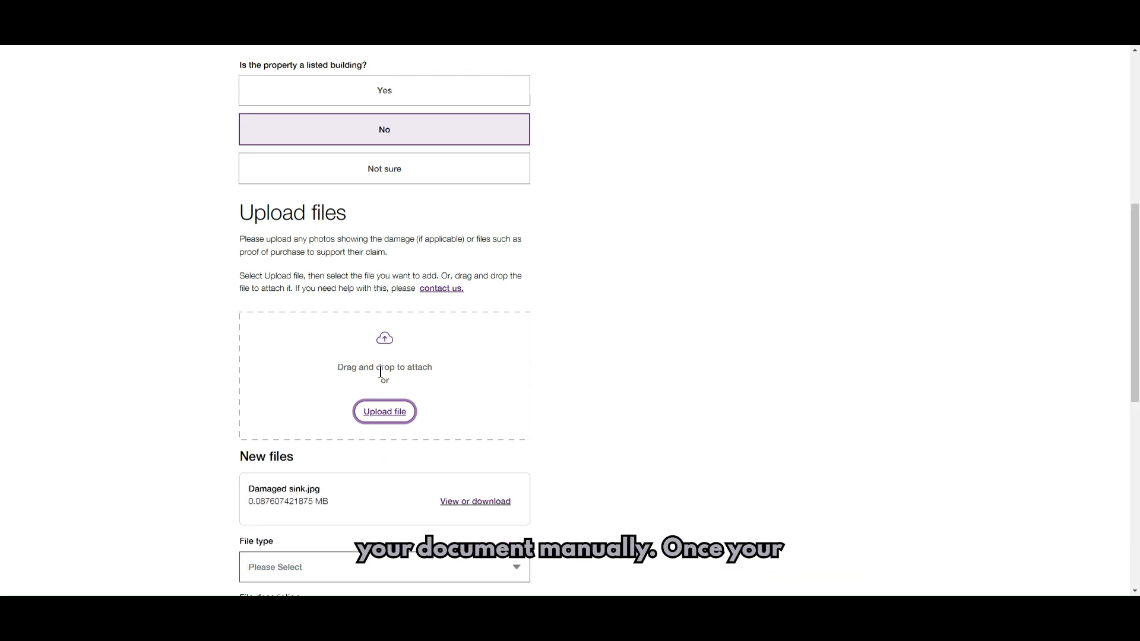
scroll(441, 381, down, 3)
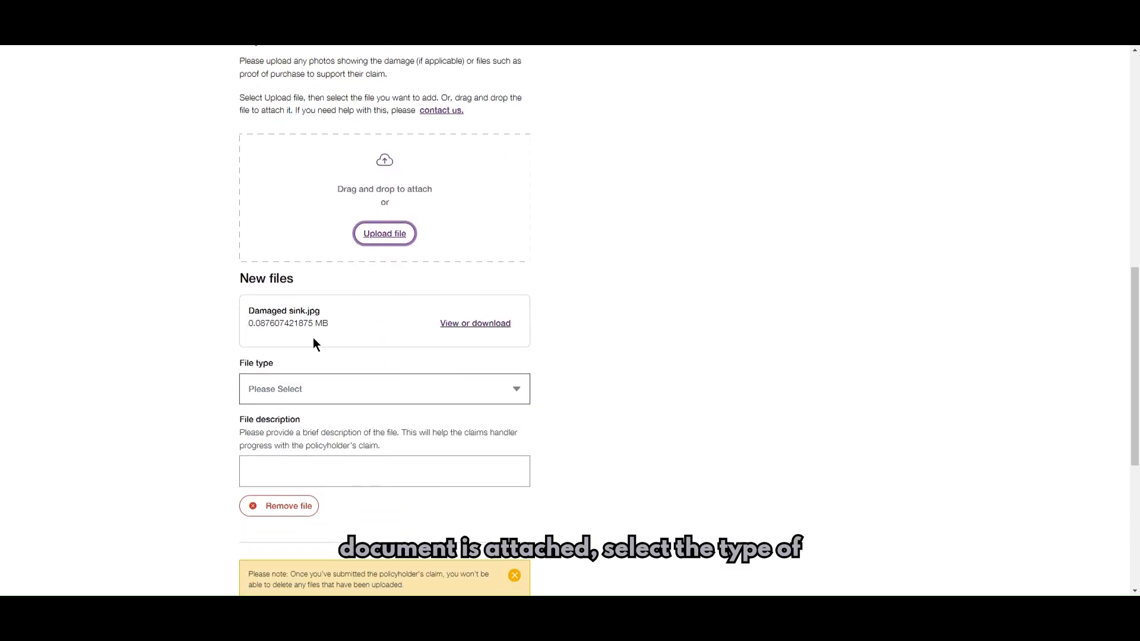
click(458, 389)
scroll(453, 469, down, 1)
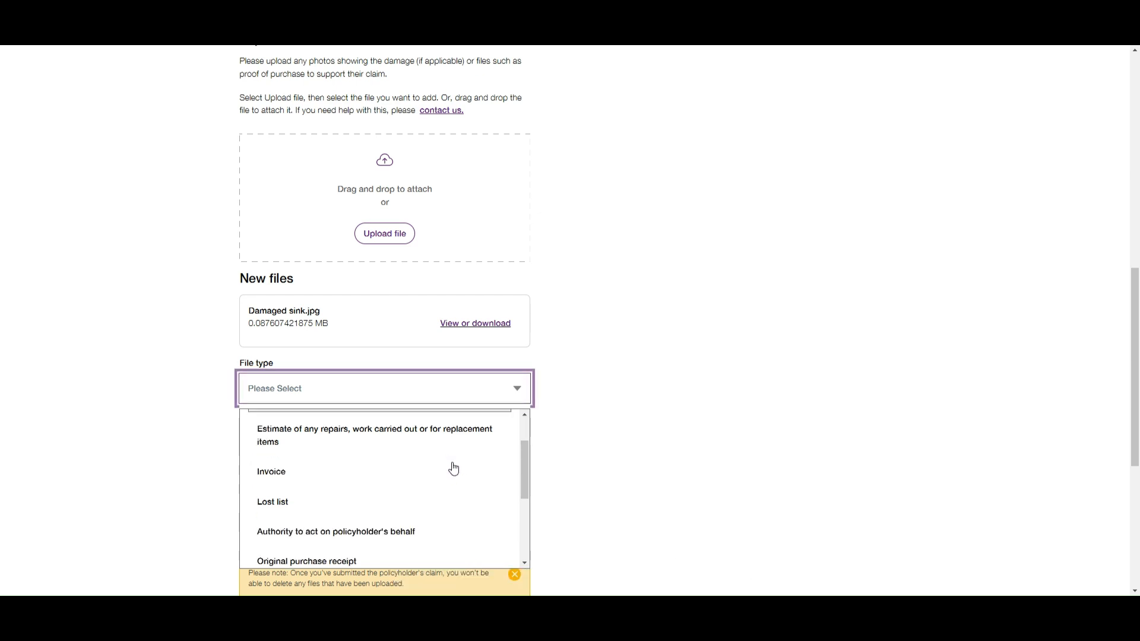
scroll(453, 469, down, 2)
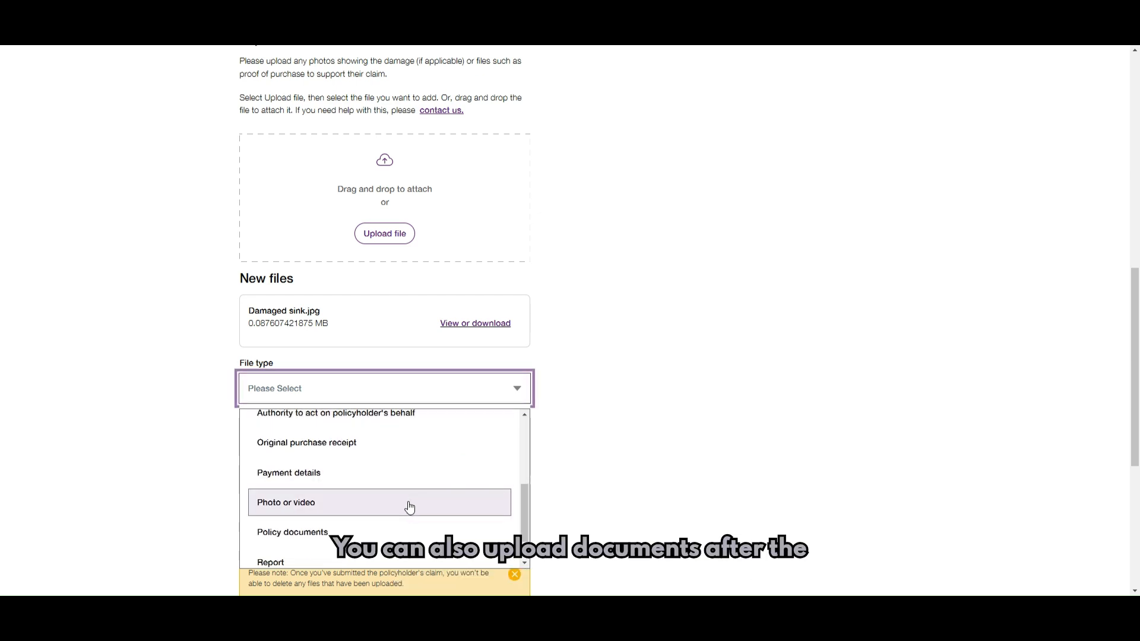
click(409, 506)
click(384, 467)
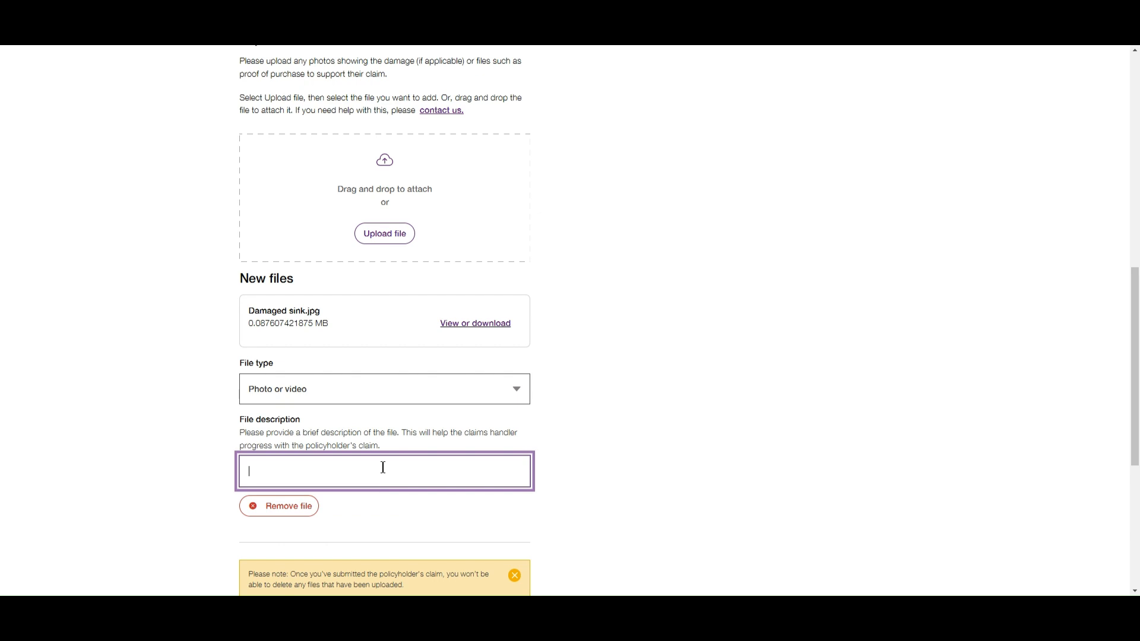
text(Photo of damaged sink)
scroll(383, 468, down, 2)
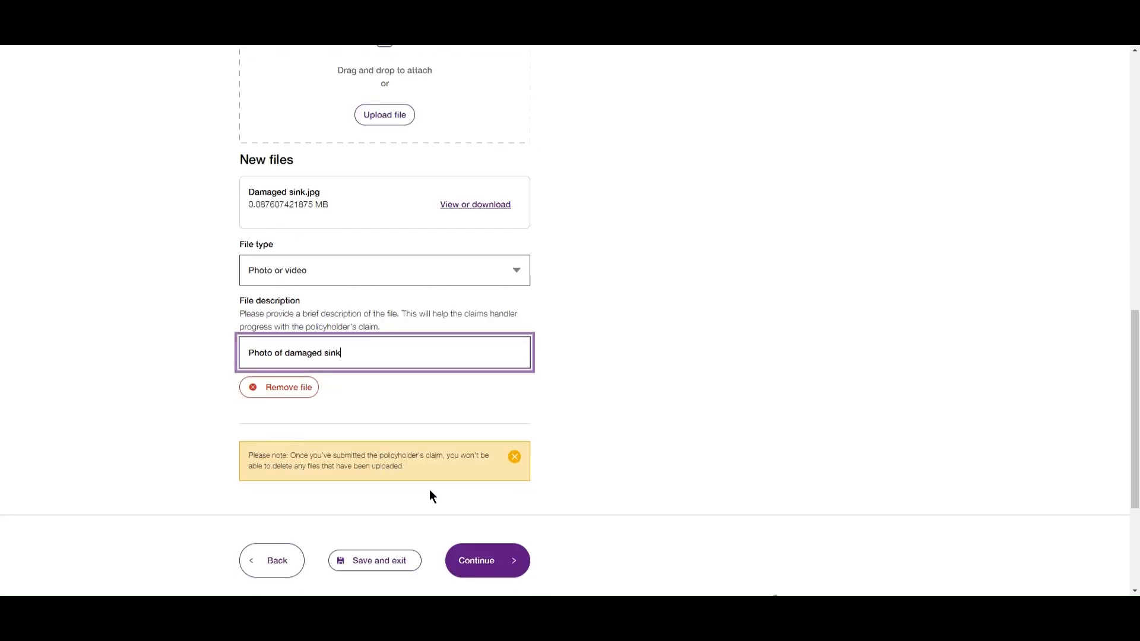
click(482, 567)
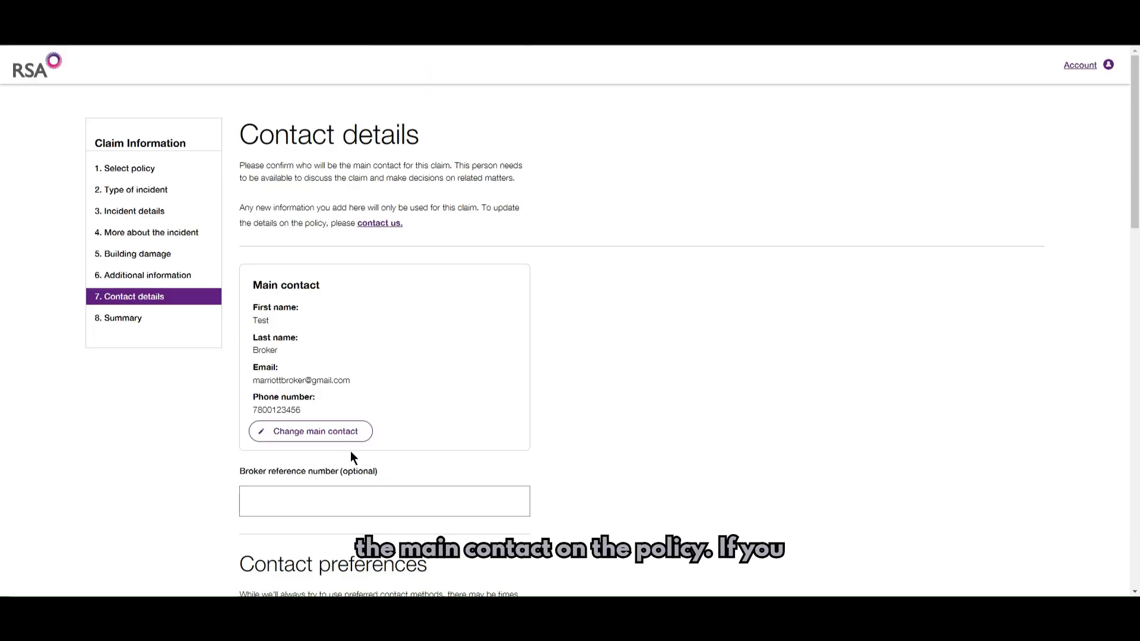
- Replace the main contact with a new contact whose relationship to the policyholder is Broker
click(309, 433)
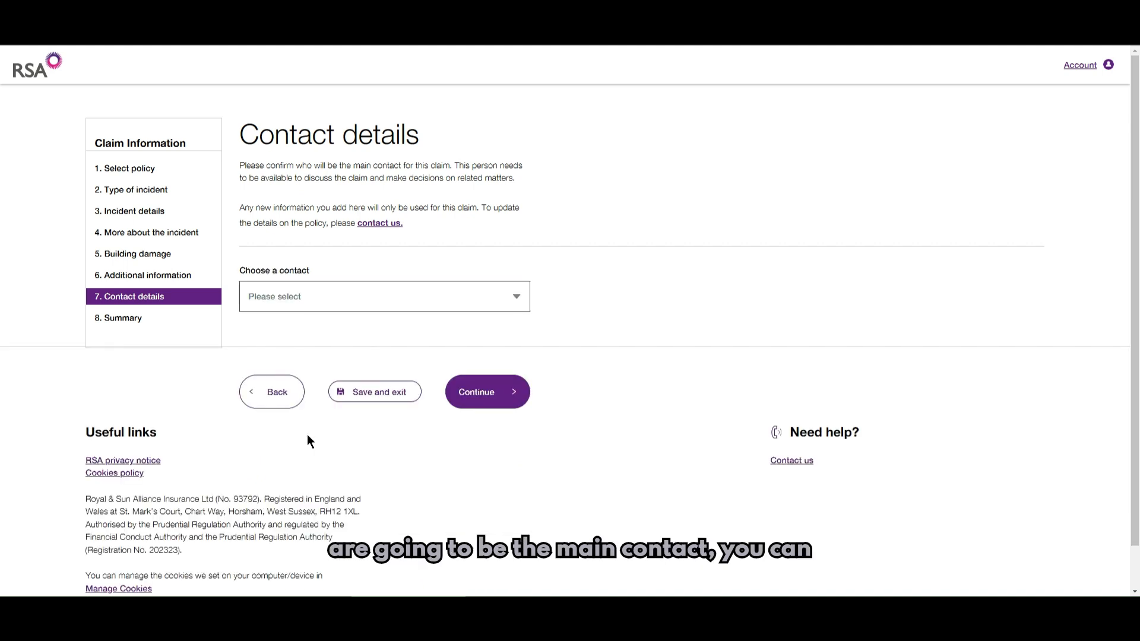
click(509, 300)
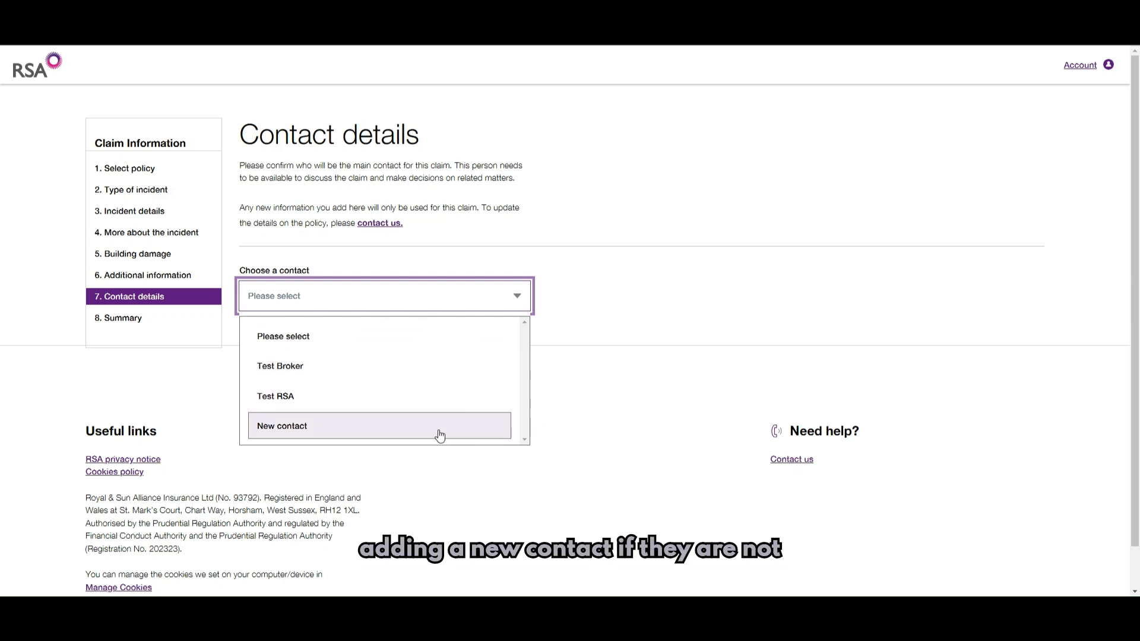
click(440, 429)
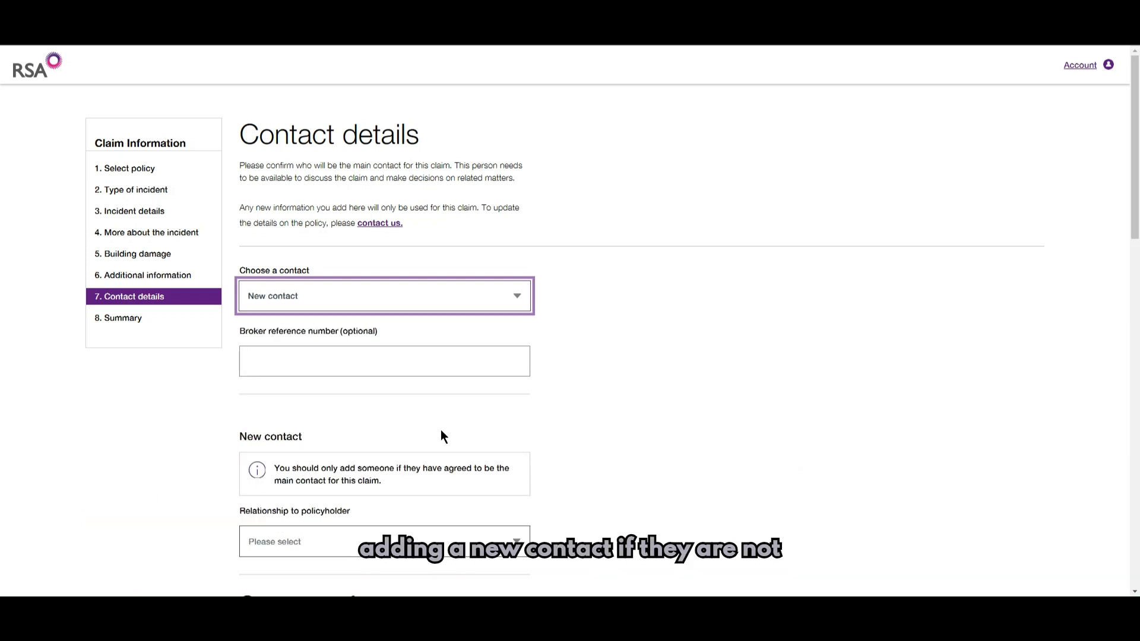
click(469, 364)
scroll(558, 365, down, 3)
click(492, 370)
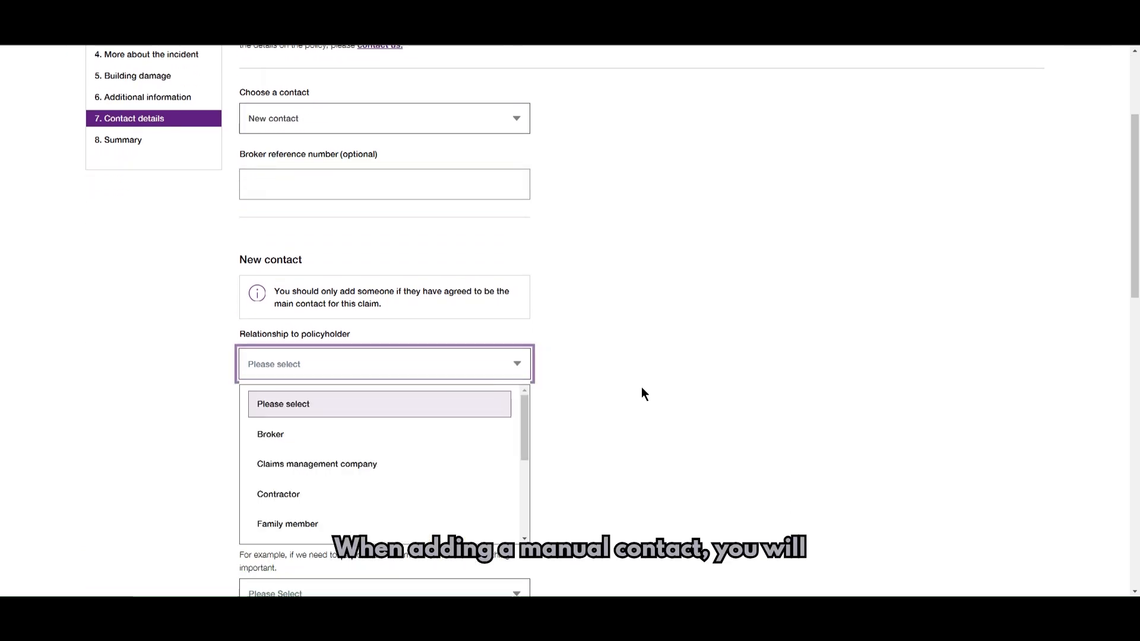
scroll(647, 389, down, 2)
scroll(439, 331, down, 1)
scroll(438, 330, down, 3)
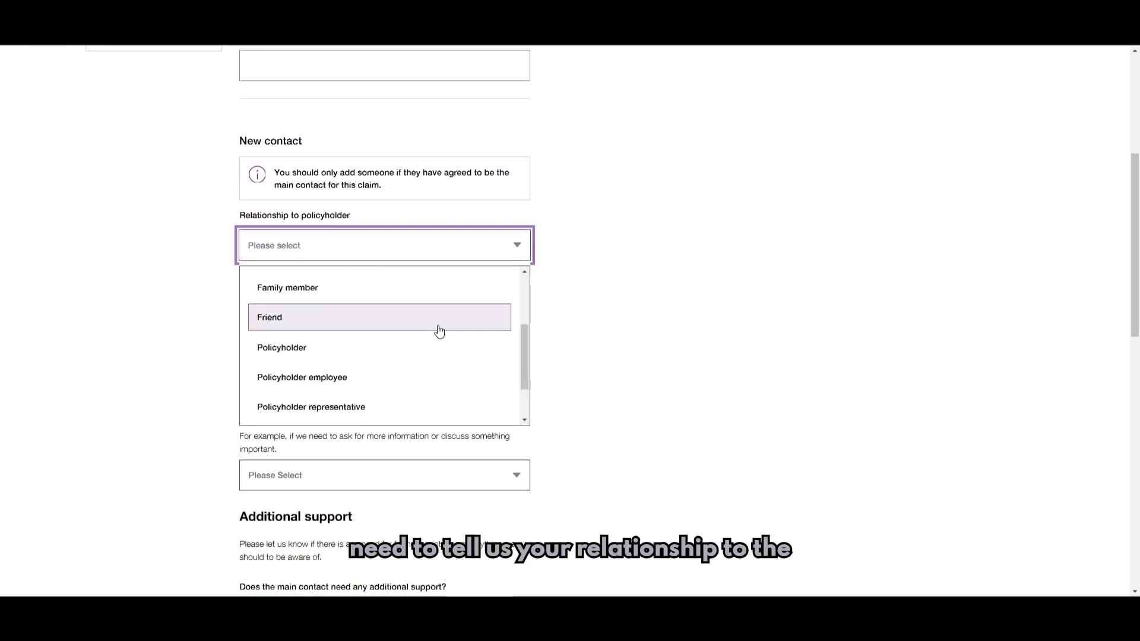
scroll(417, 332, up, 4)
click(416, 324)
- Enter 'Broker Name' as the company name and fill in the main contact's full name
click(391, 279)
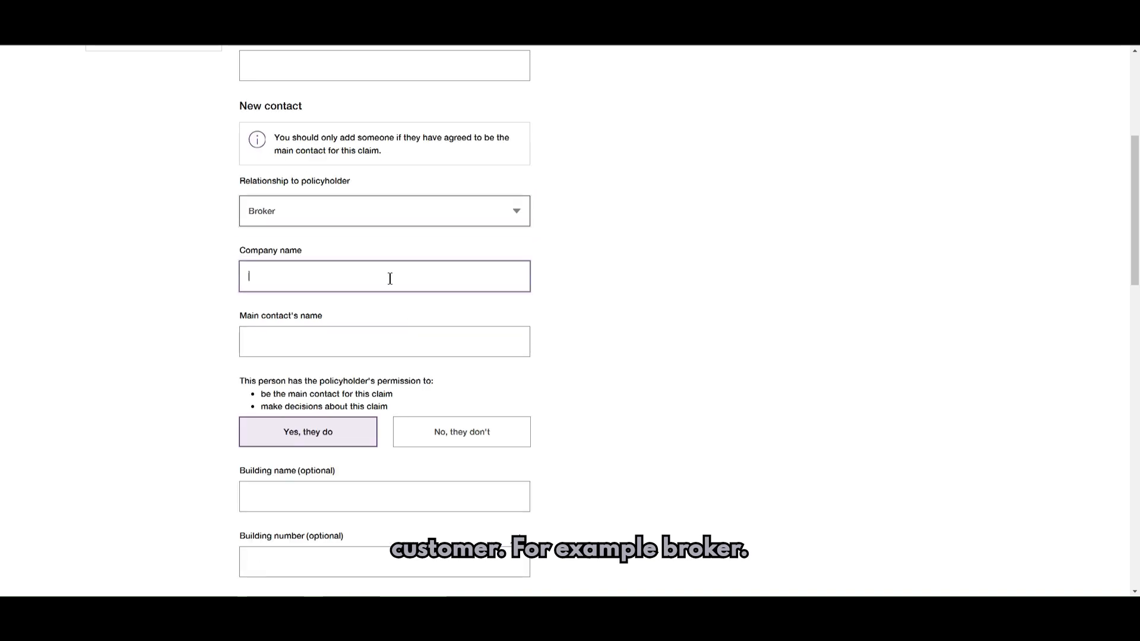
text(Broker)
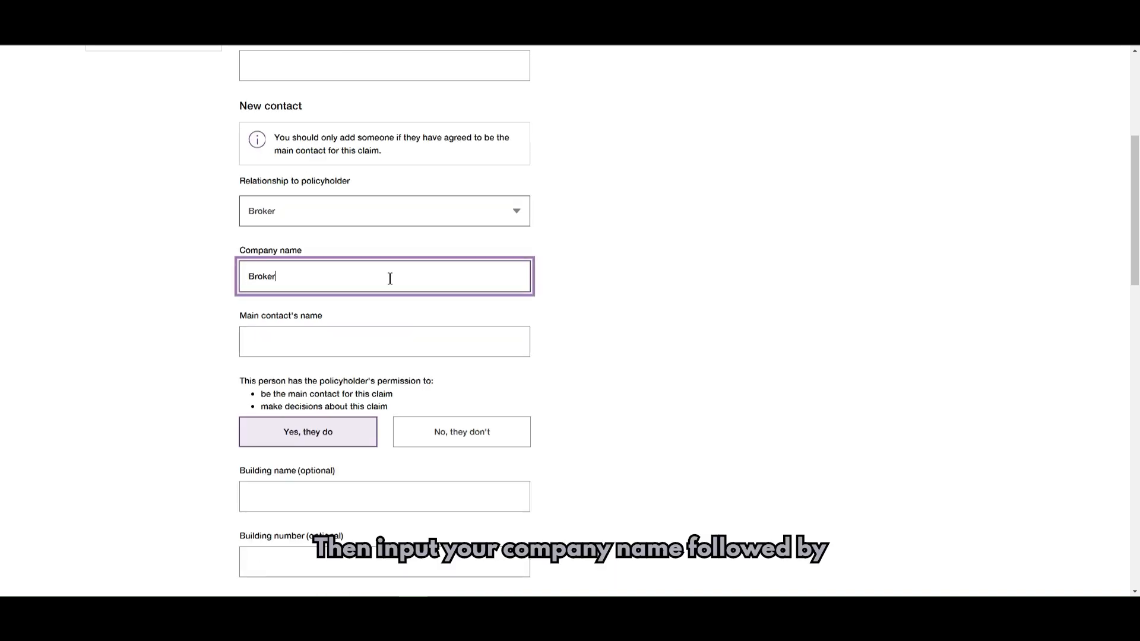
text( Name)
key(Tab)
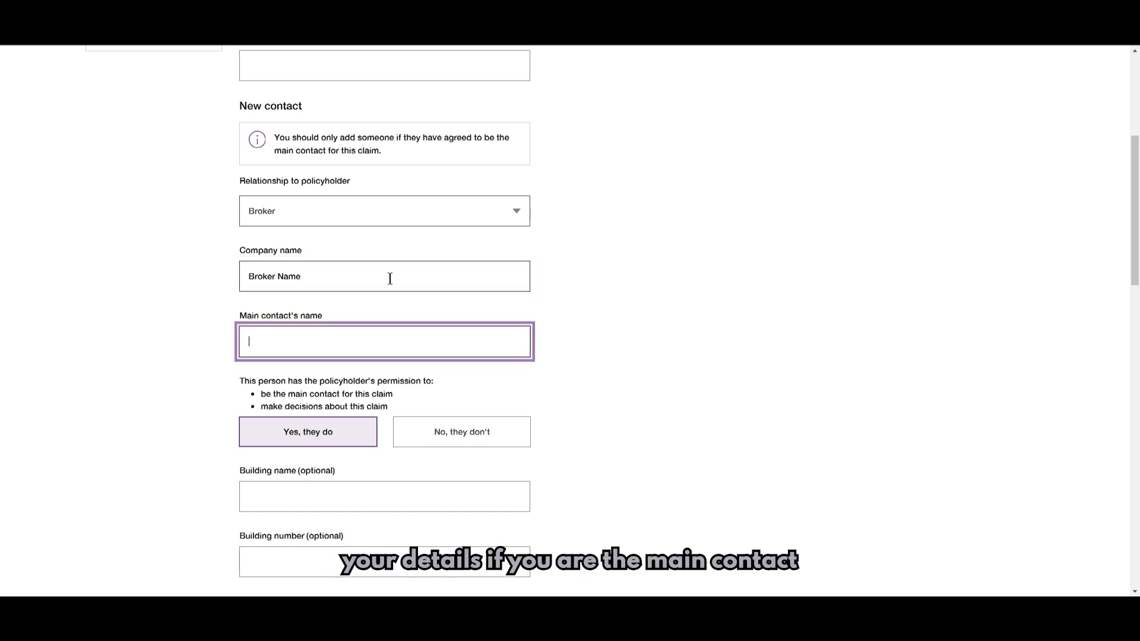
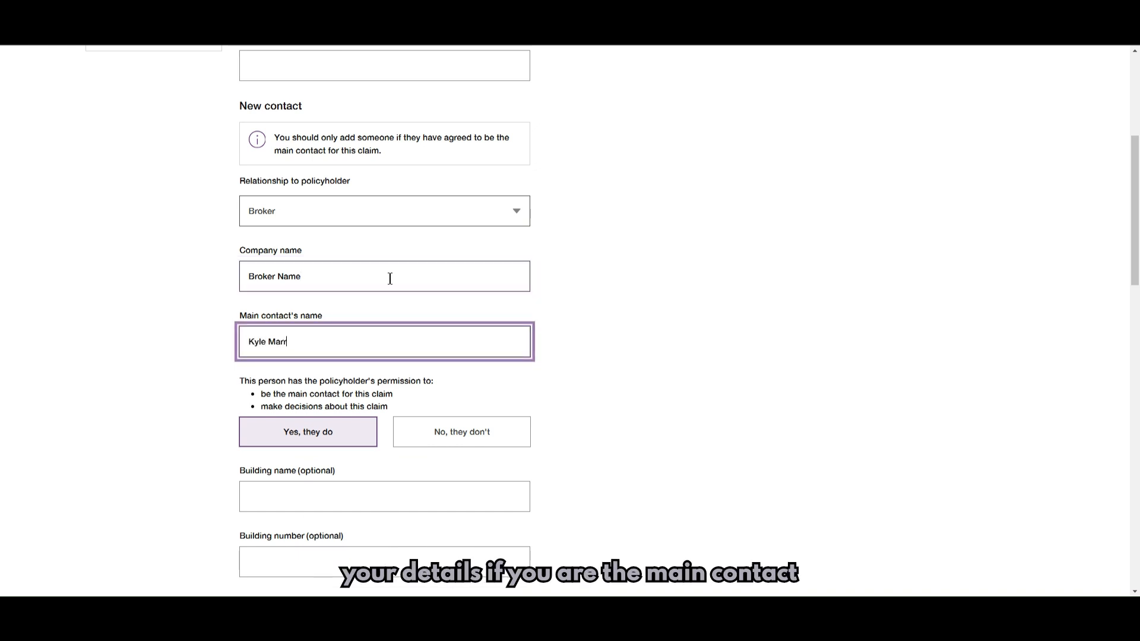
scroll(603, 236, down, 3)
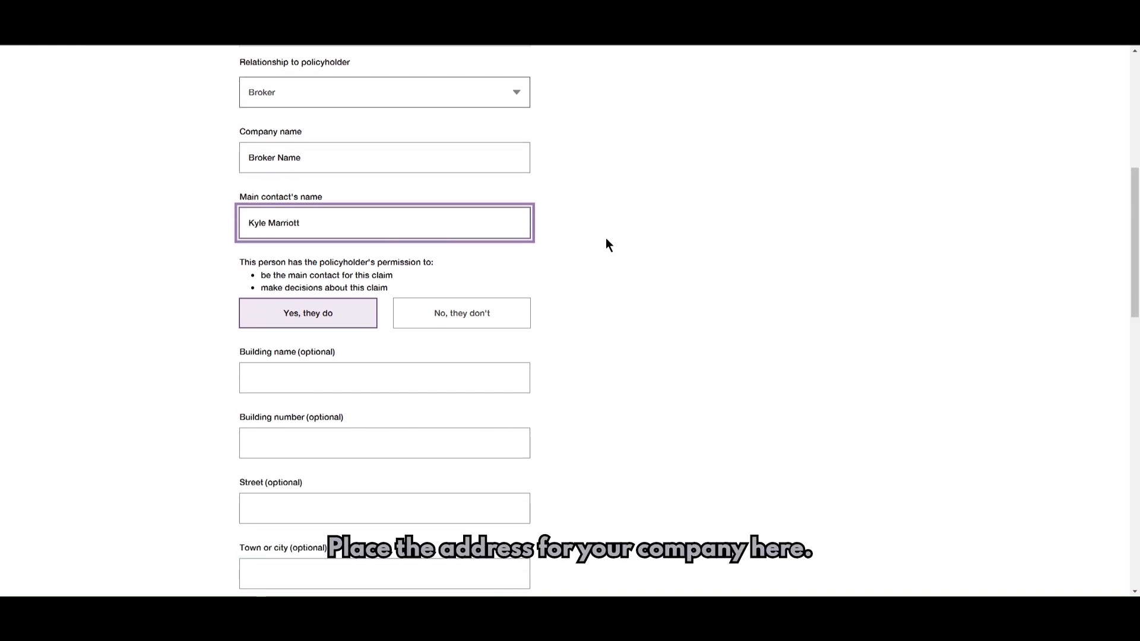
scroll(606, 240, down, 1)
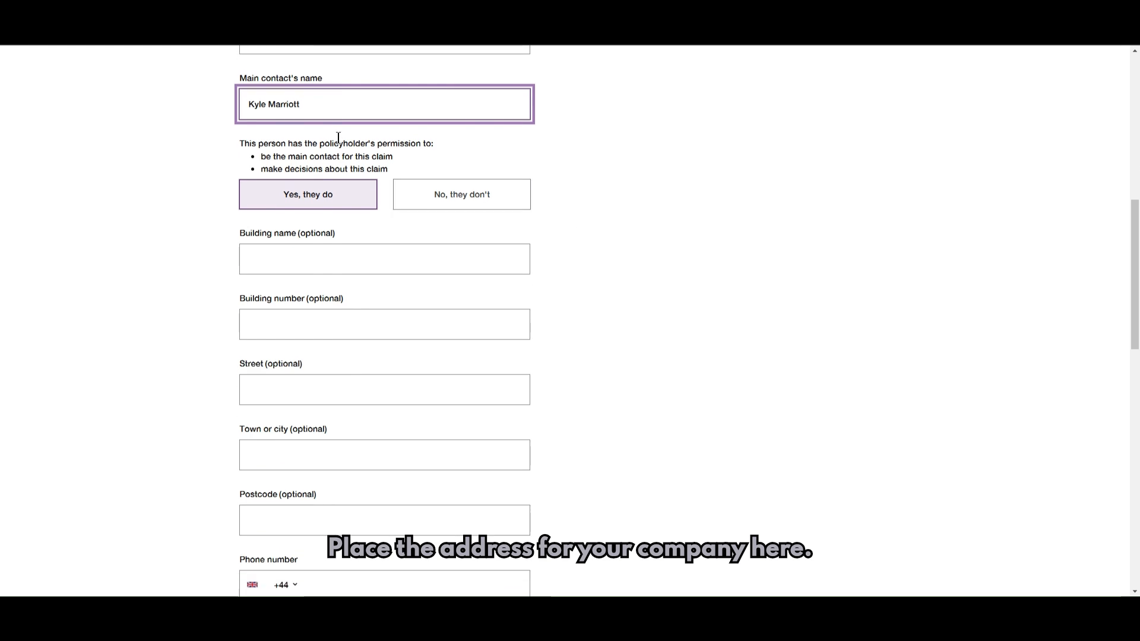
- Fill in the contact's building name, street, town, postcode and UK mobile phone number
click(304, 257)
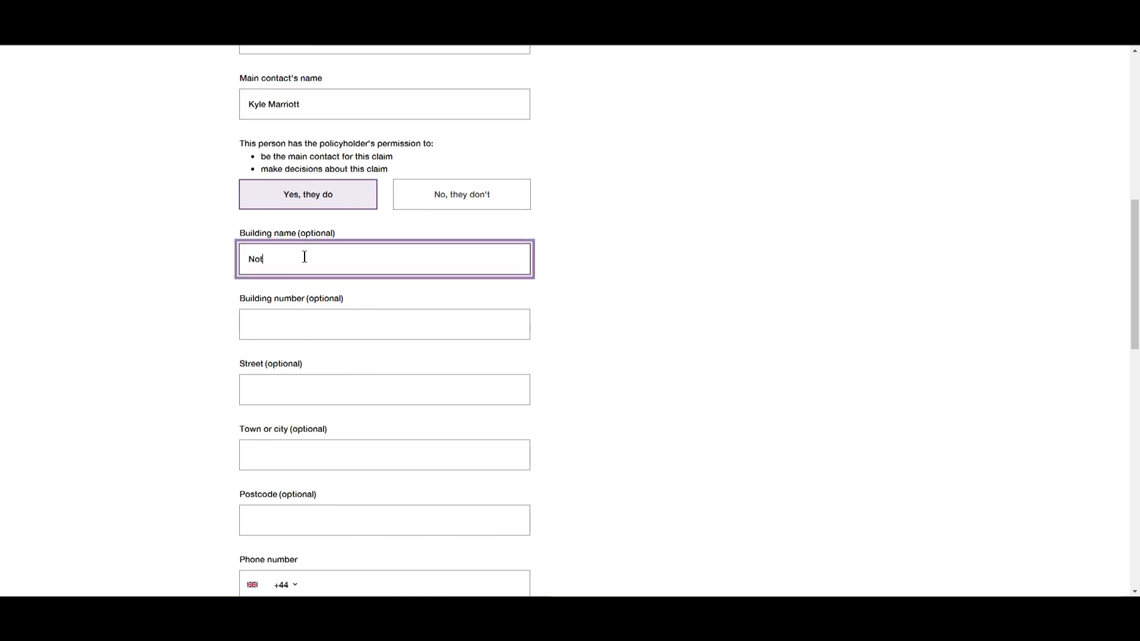
key(Tab)
key(Tab)
key(Tab)
key(Tab)
scroll(300, 445, down, 3)
click(327, 407)
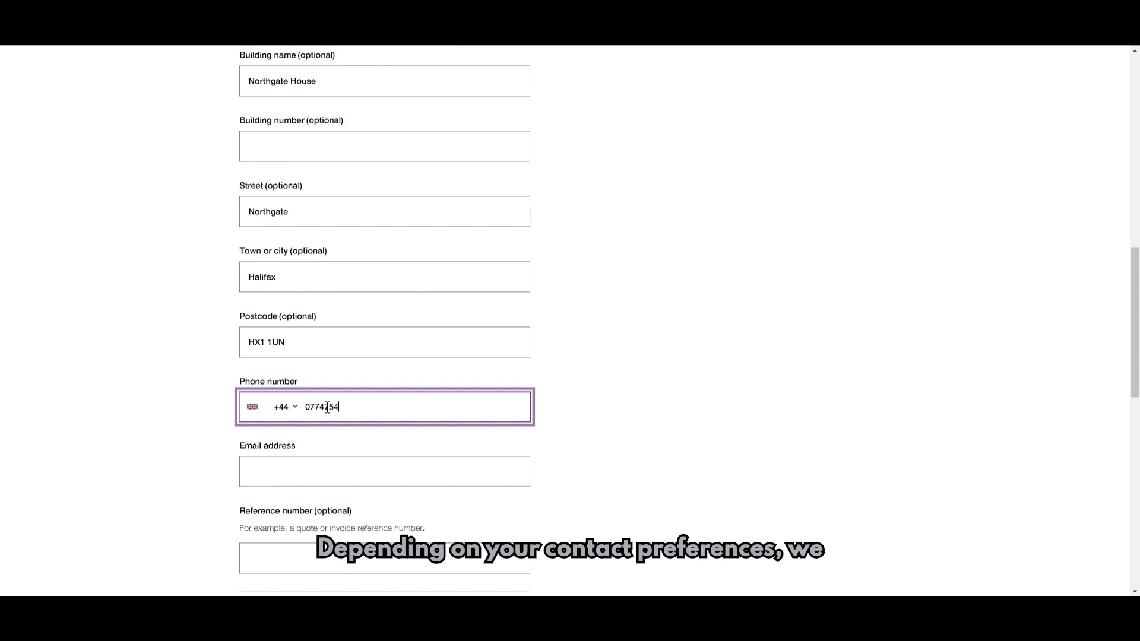
- Mark the policyholder not VAT registered, add then remove bank details, and go to the summary
click(340, 476)
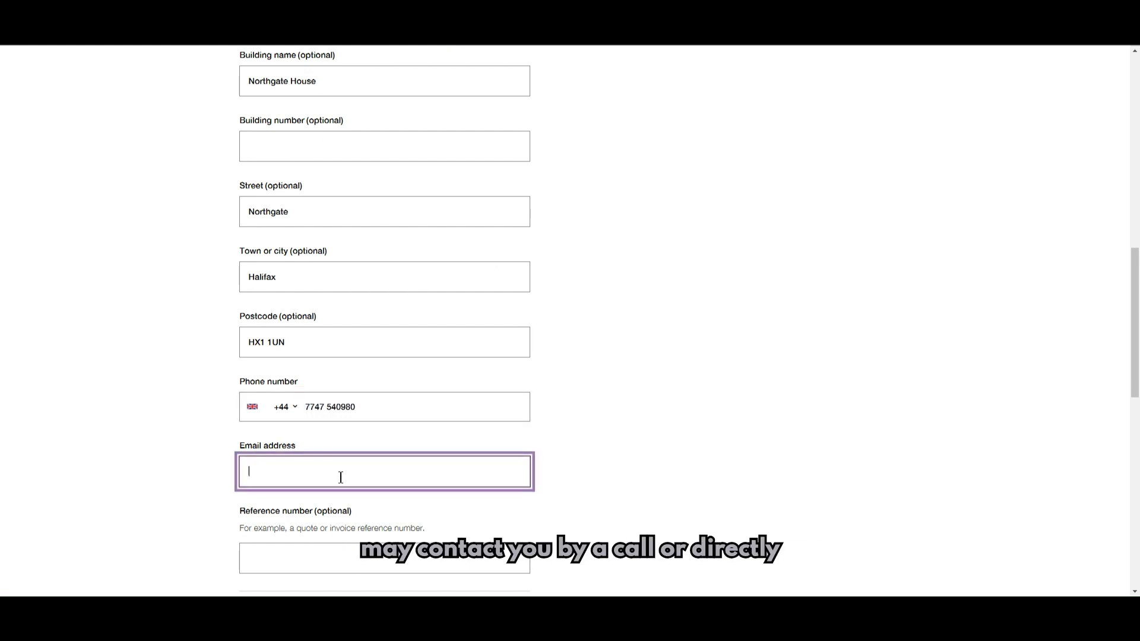
scroll(595, 475, down, 3)
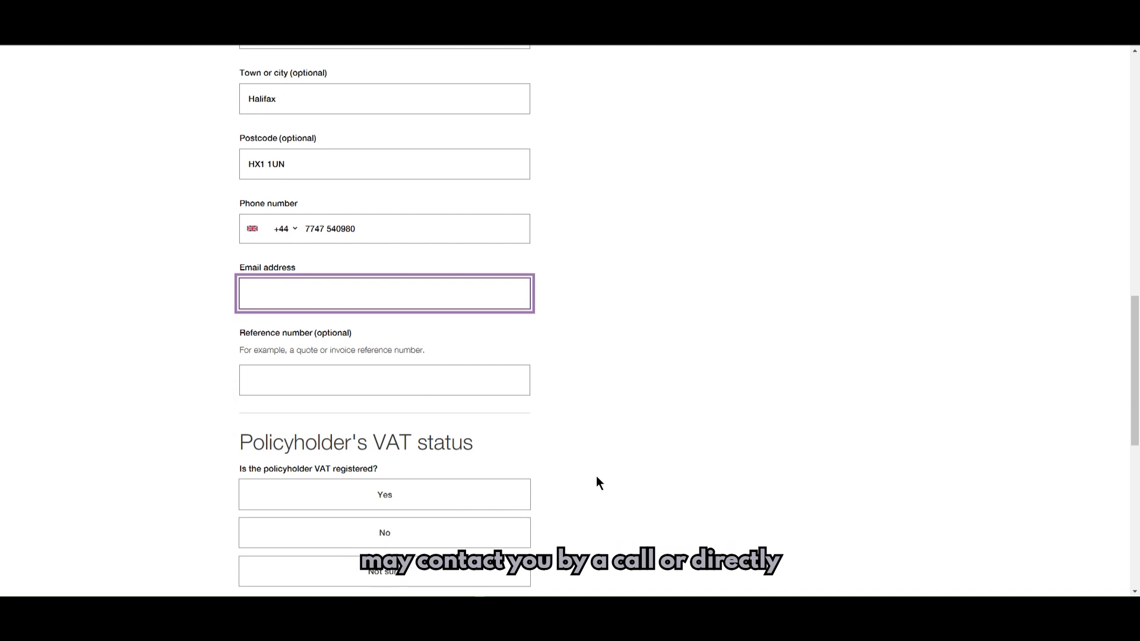
scroll(597, 483, down, 3)
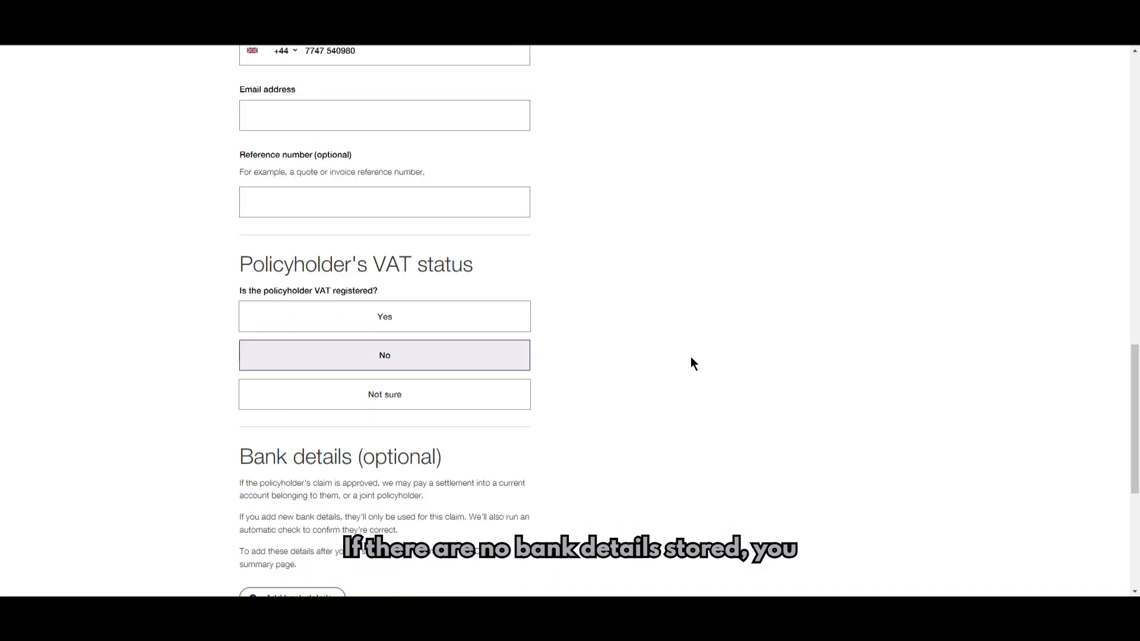
scroll(712, 365, down, 3)
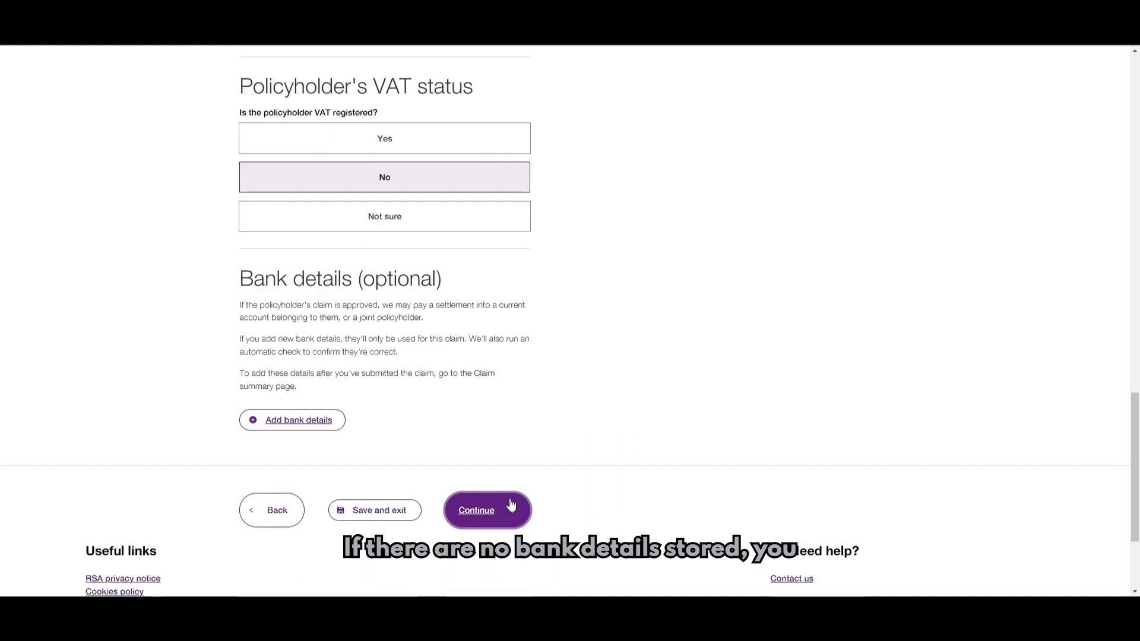
click(311, 422)
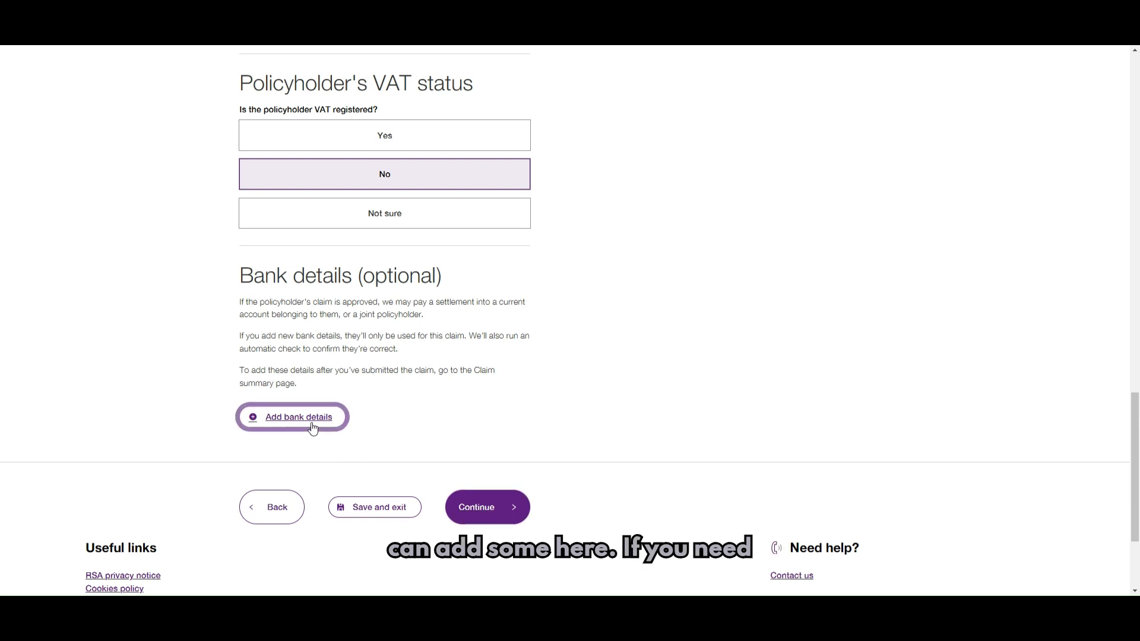
scroll(788, 404, down, 4)
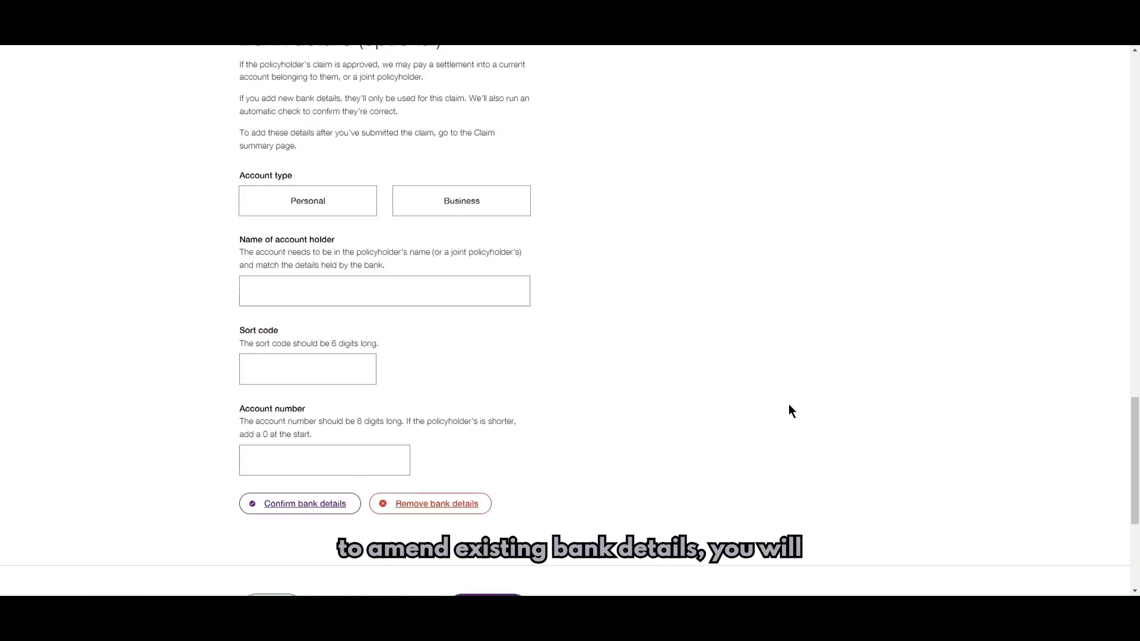
click(446, 507)
click(481, 346)
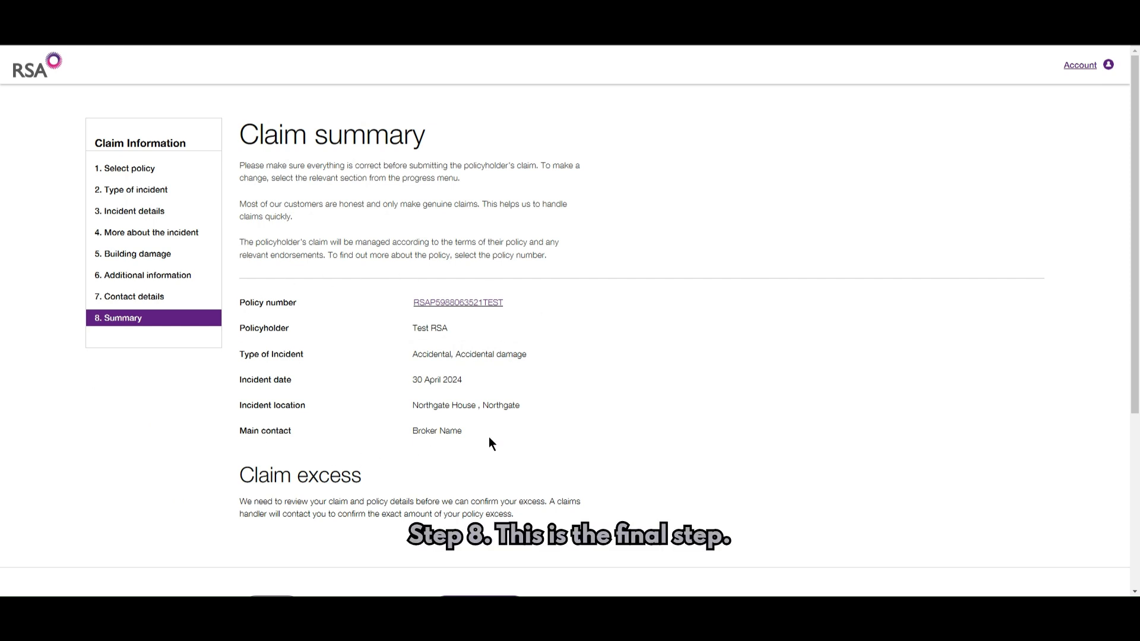
- Submit the Accidental damage claim after backing out of the Save and exit options
scroll(490, 439, down, 2)
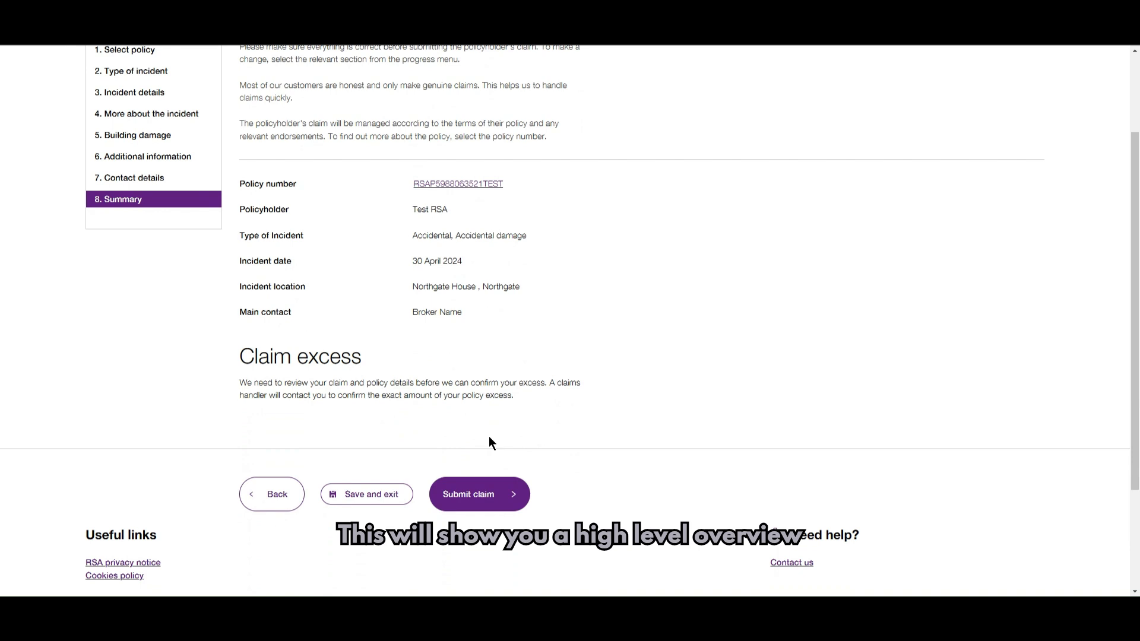
scroll(374, 527, up, 1)
click(367, 555)
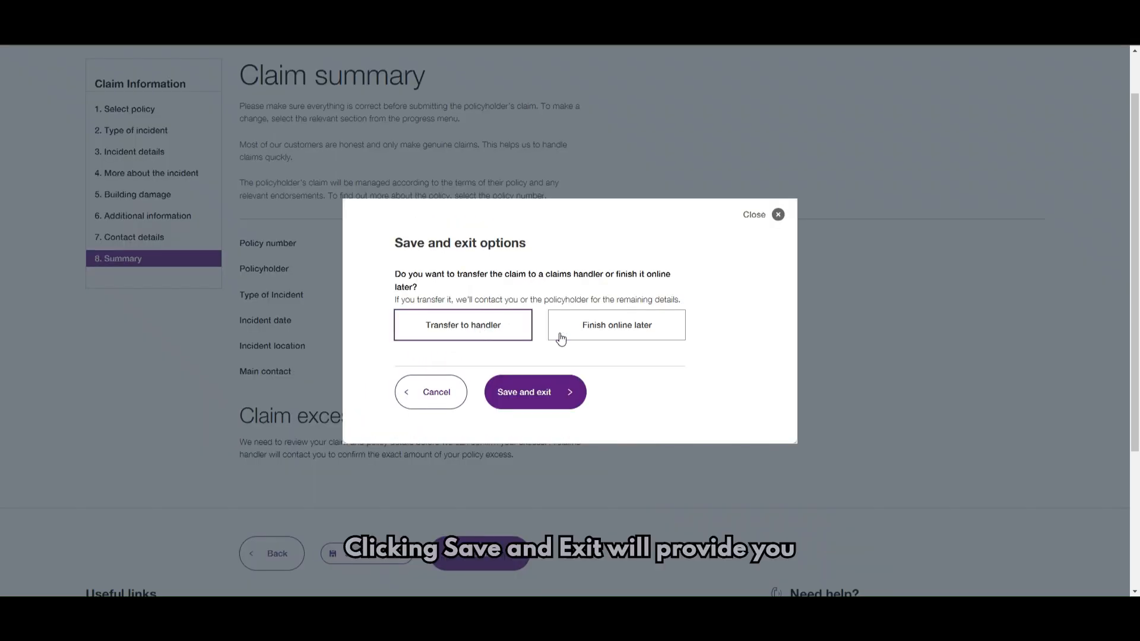
click(436, 392)
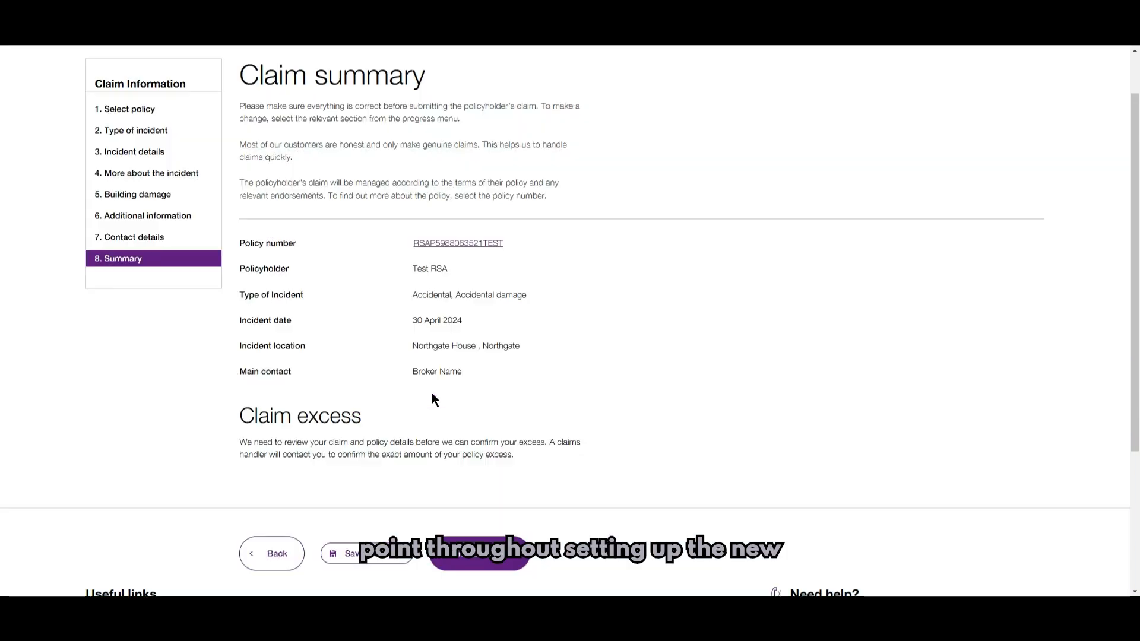
click(470, 560)
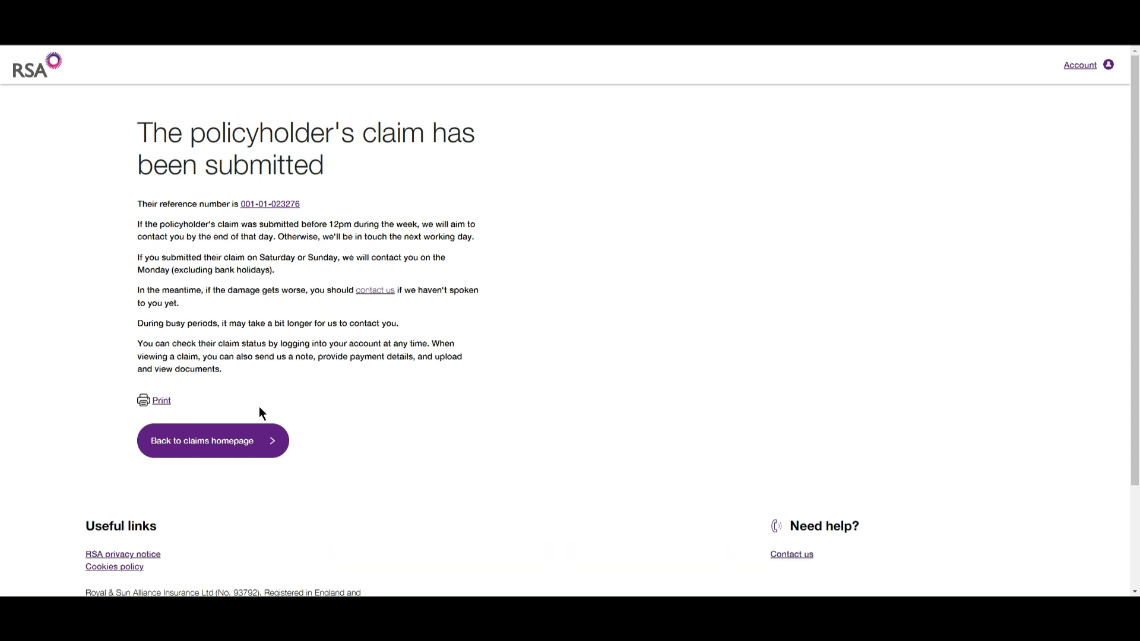
- Leave the confirmation page for the claims homepage sign-in
click(233, 454)
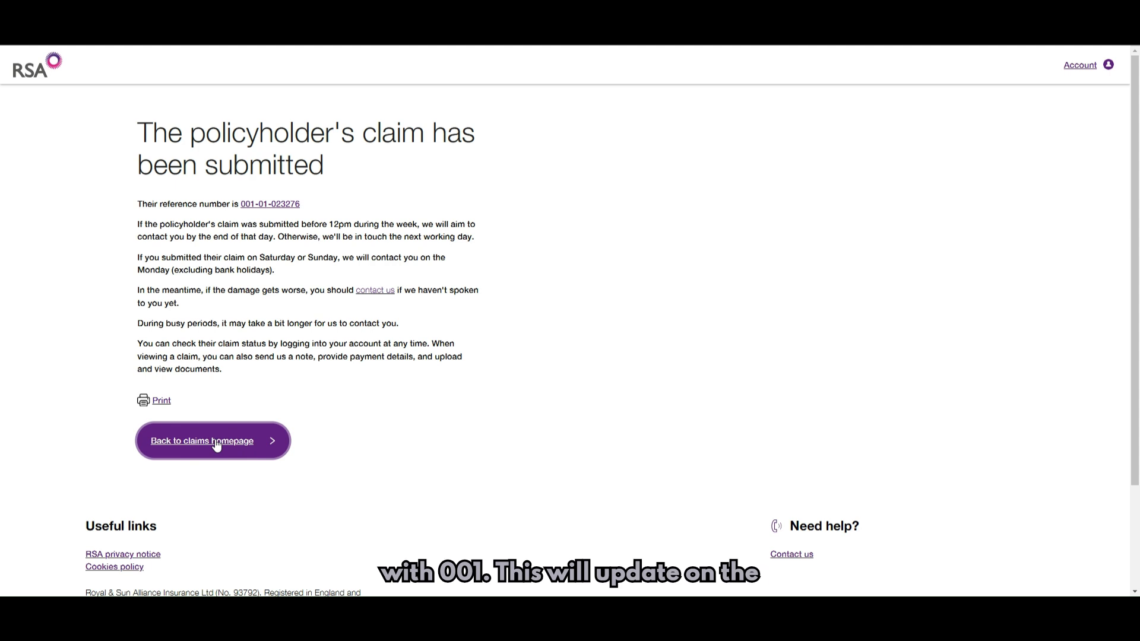
click(216, 442)
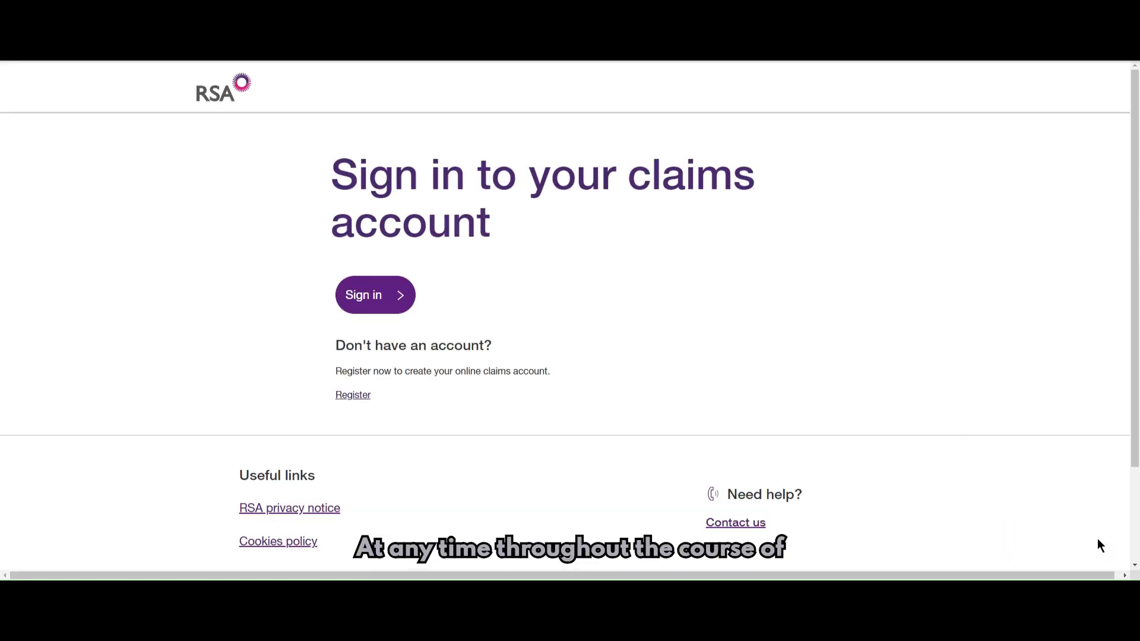
- Open the live chat form and enter the contact's name, email address and phone number
click(1097, 545)
click(981, 374)
key(Tab)
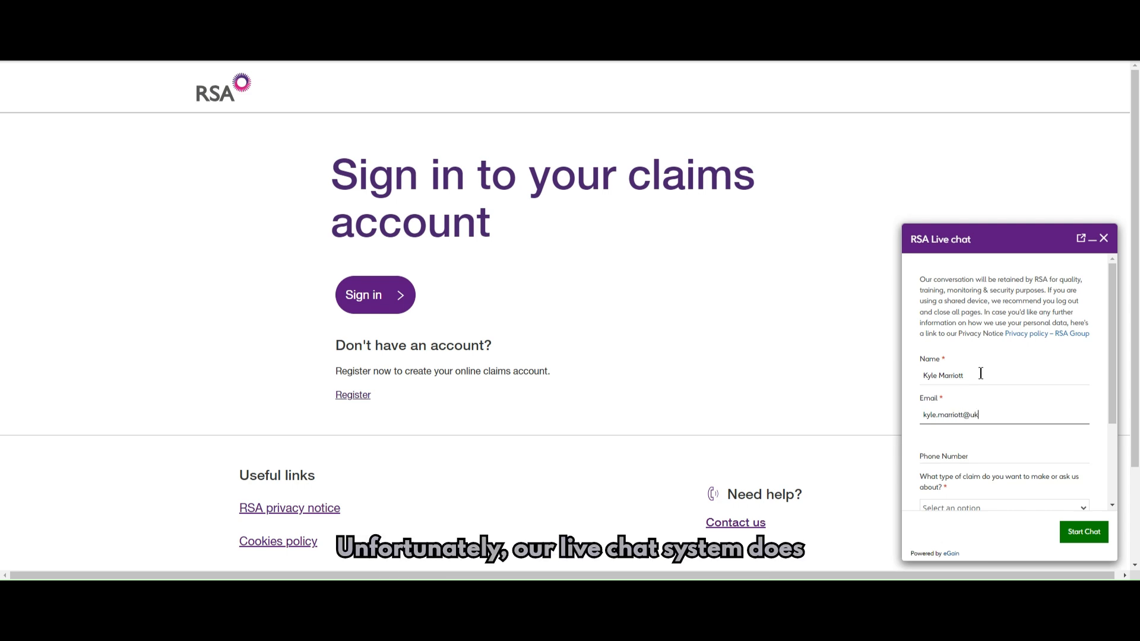
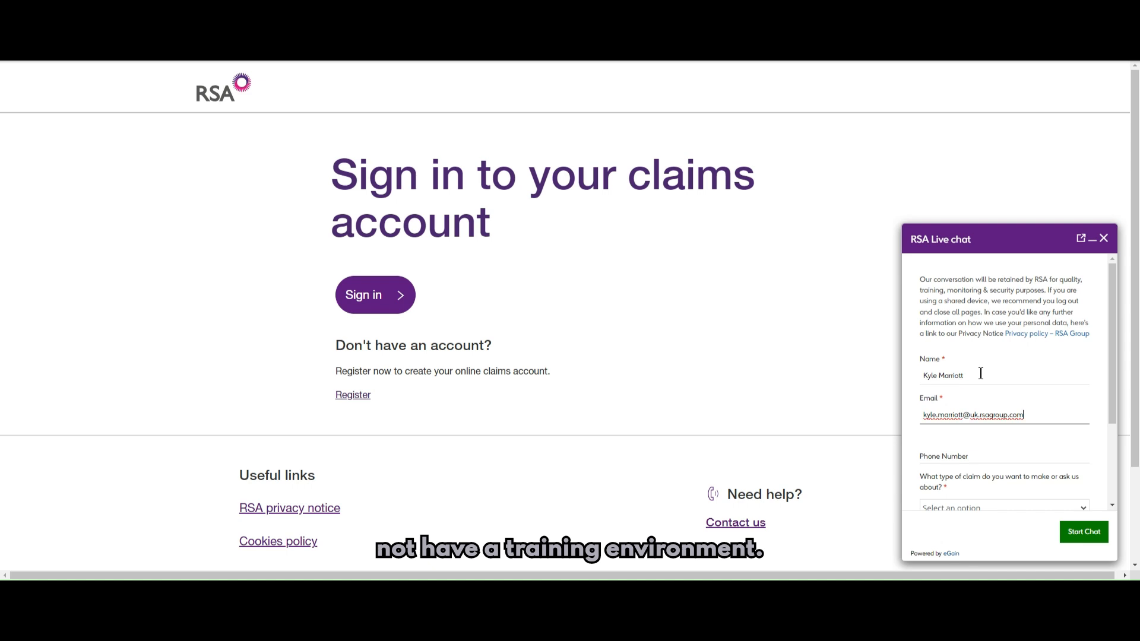
scroll(965, 358, down, 3)
click(953, 337)
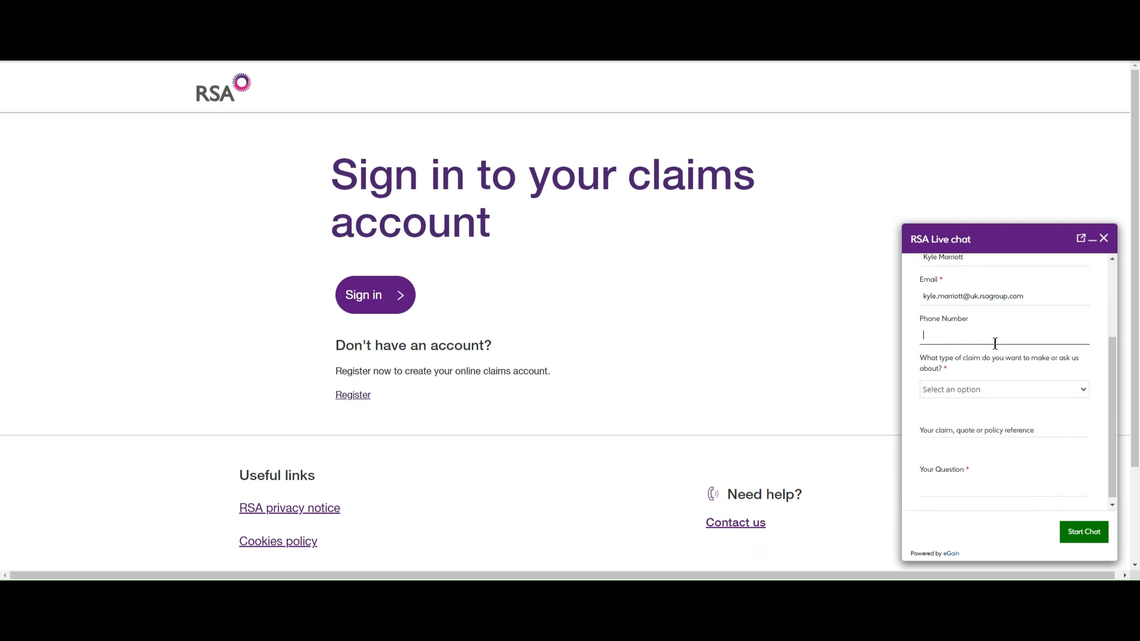
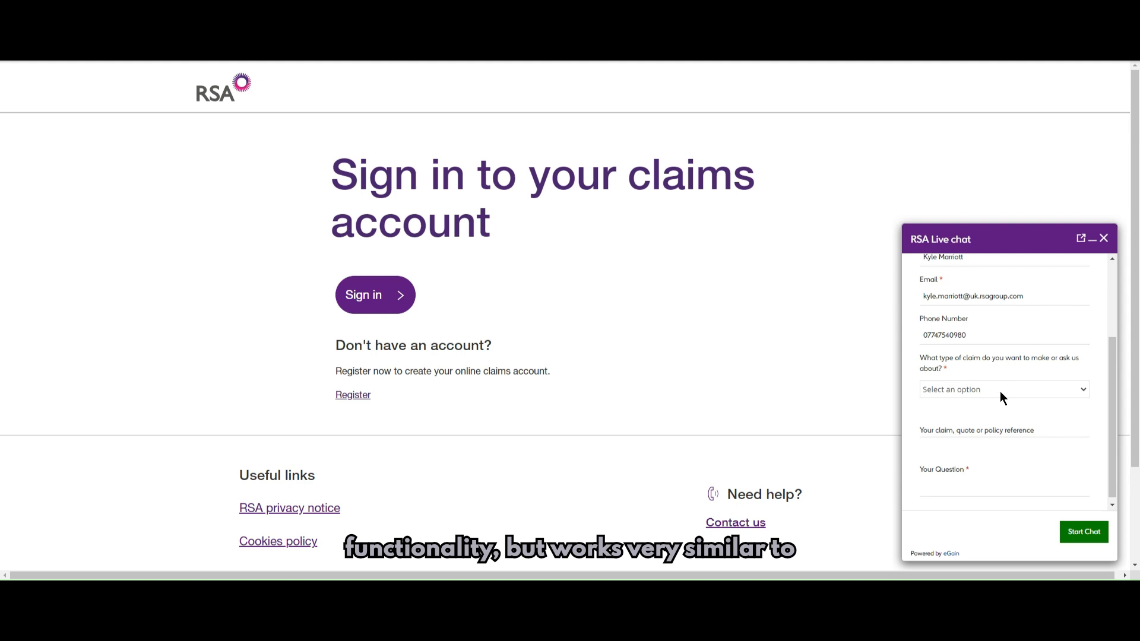
- Choose Commercial Property as the claim type, enter the claim reference, and type 'This is a test questi'
click(993, 416)
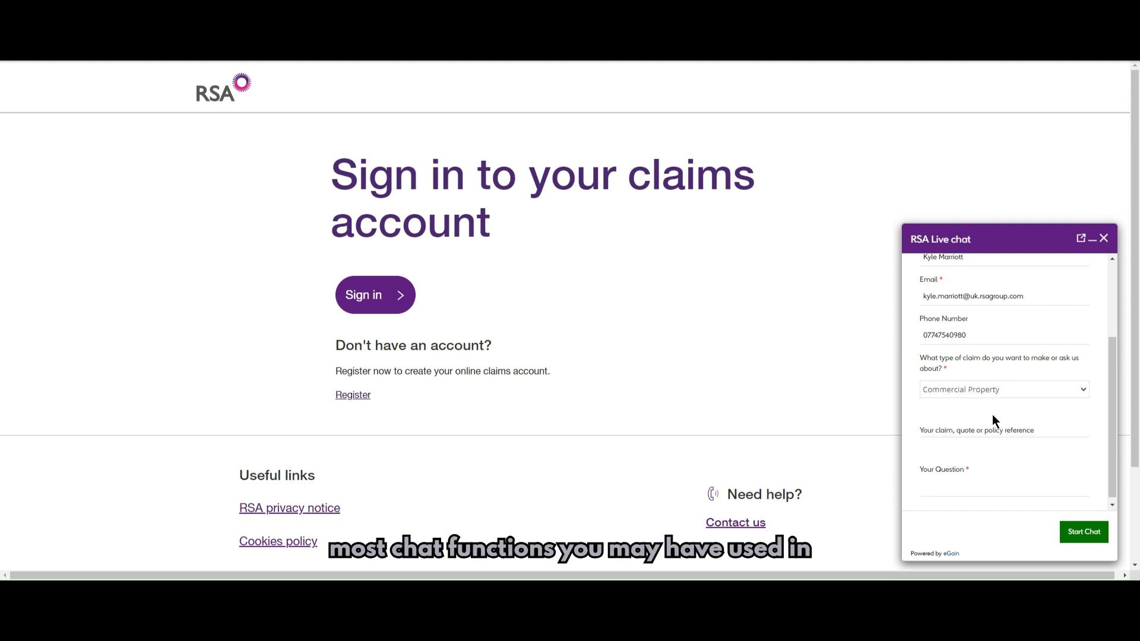
click(987, 421)
text(001-)
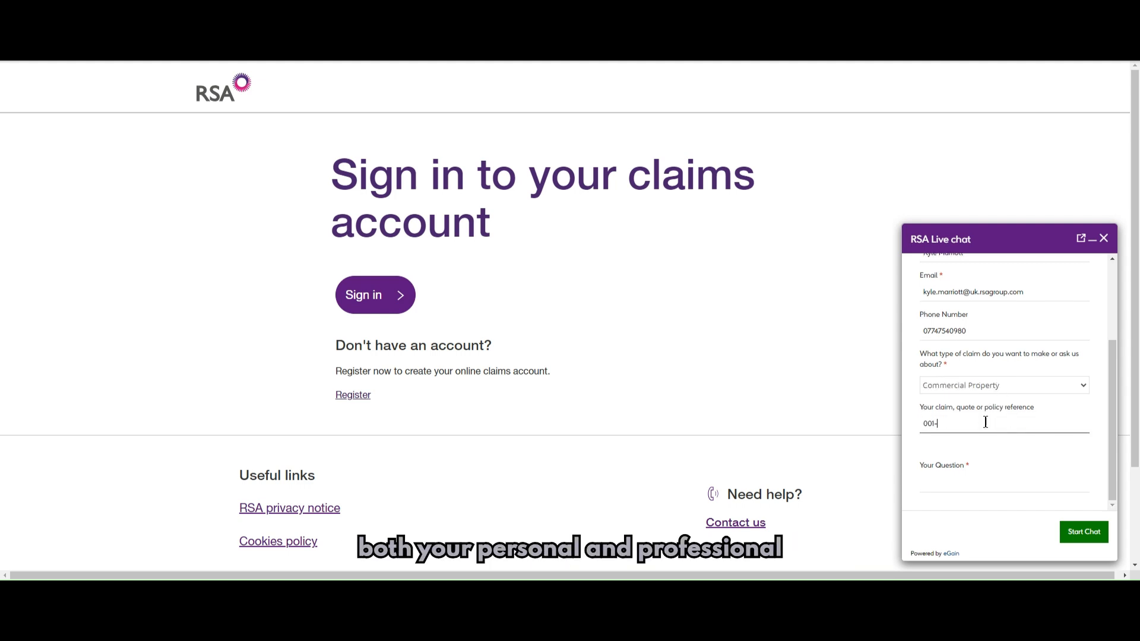
text(01-000000)
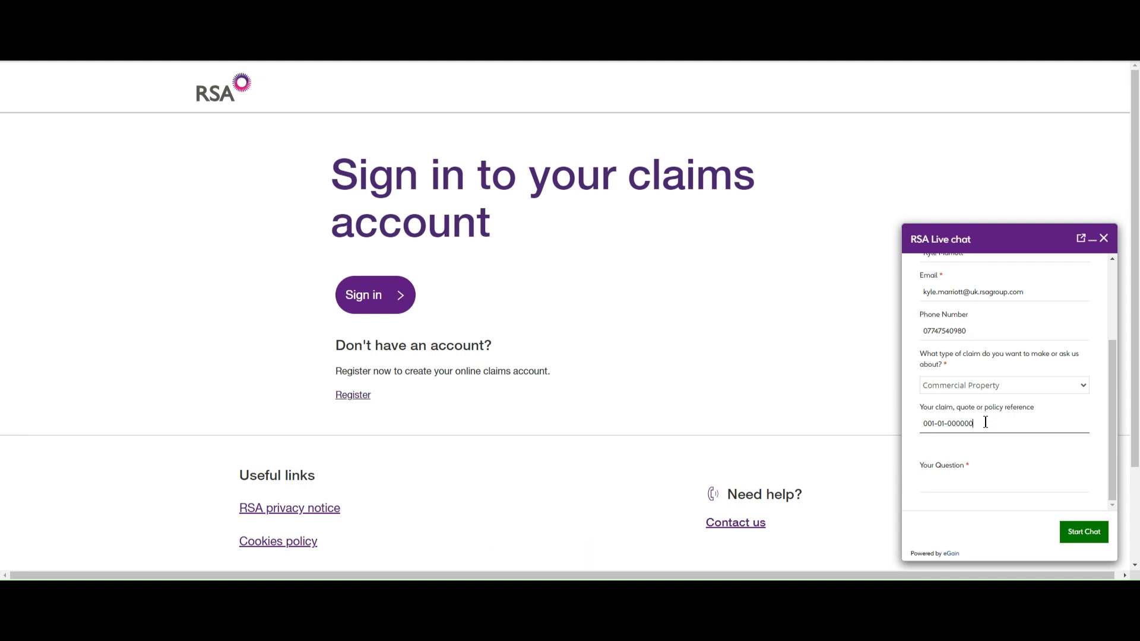
click(948, 482)
text(T)
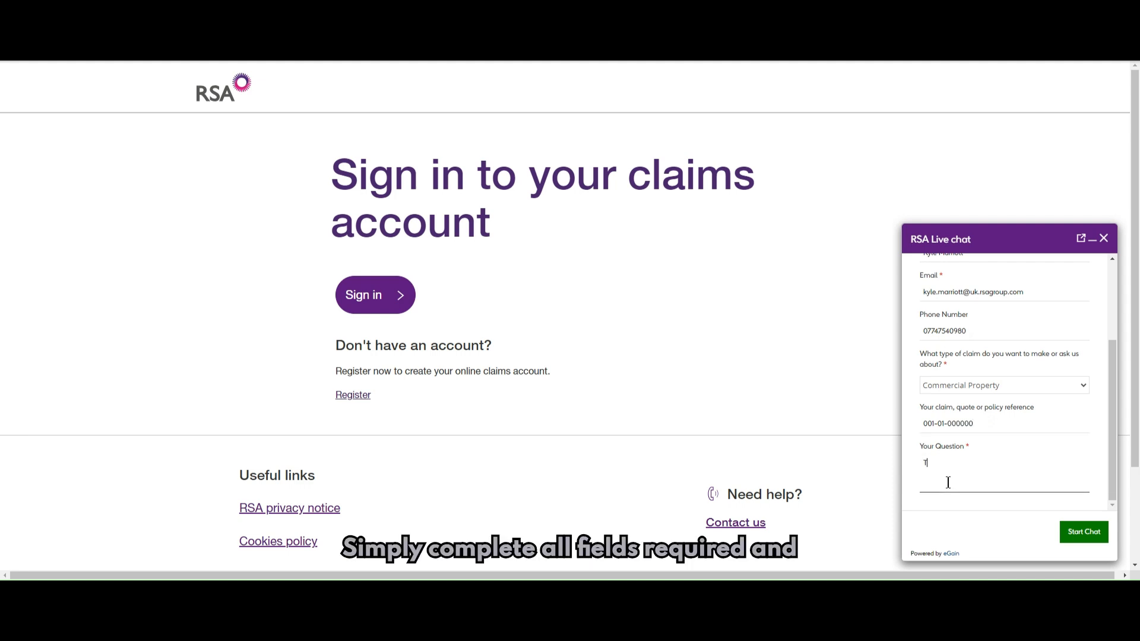
text(his is a)
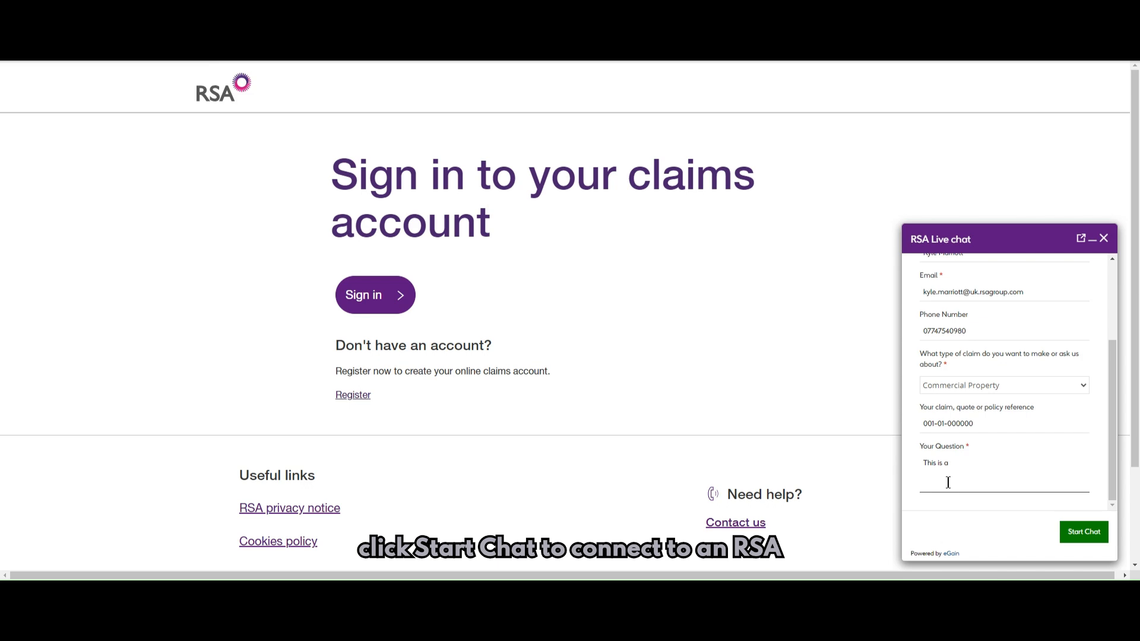
text( test questi)
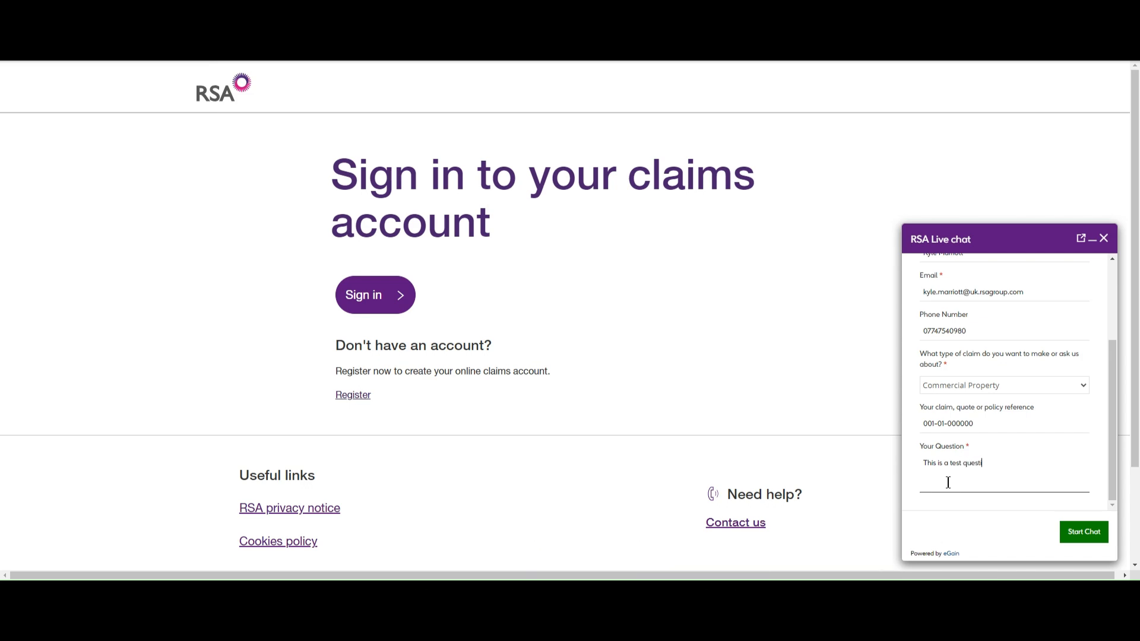